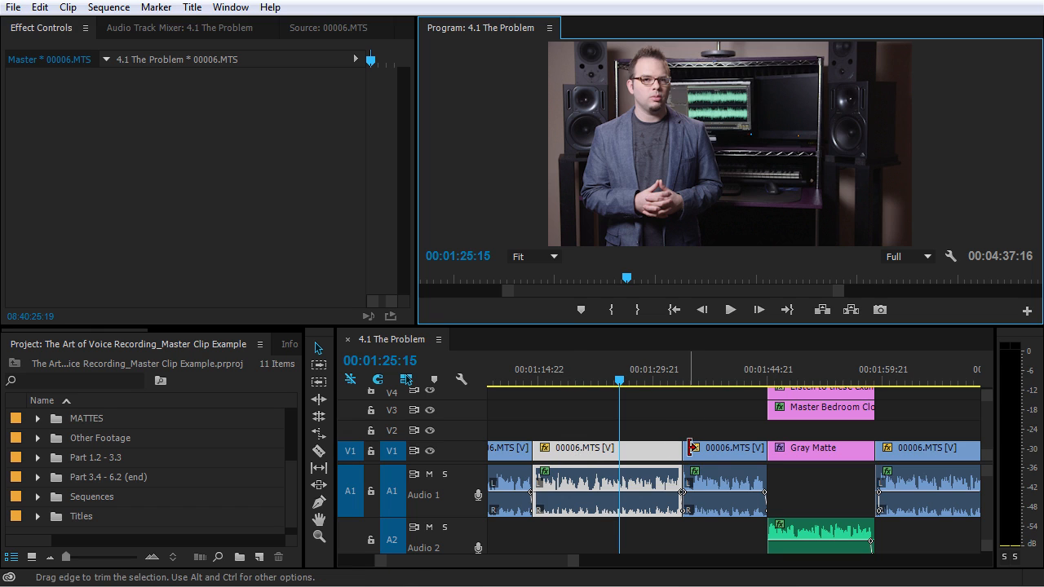
Step: Examine the layout of the 4.1 The Problem sequence along its whole length, at wider and closer timeline scales
key("minus")
left_click(653, 429)
key("minus")
key("minus")
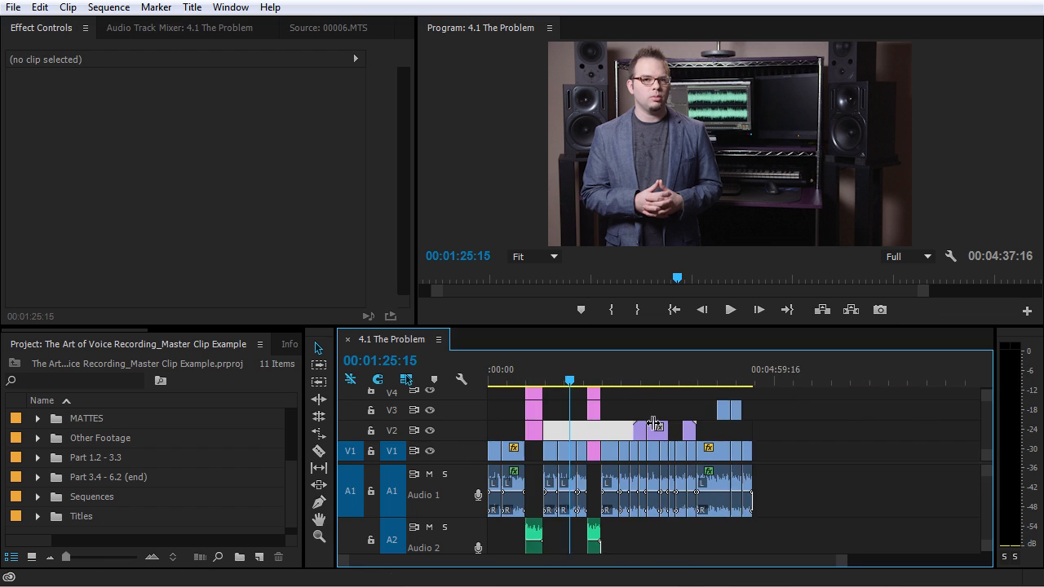
key("equal")
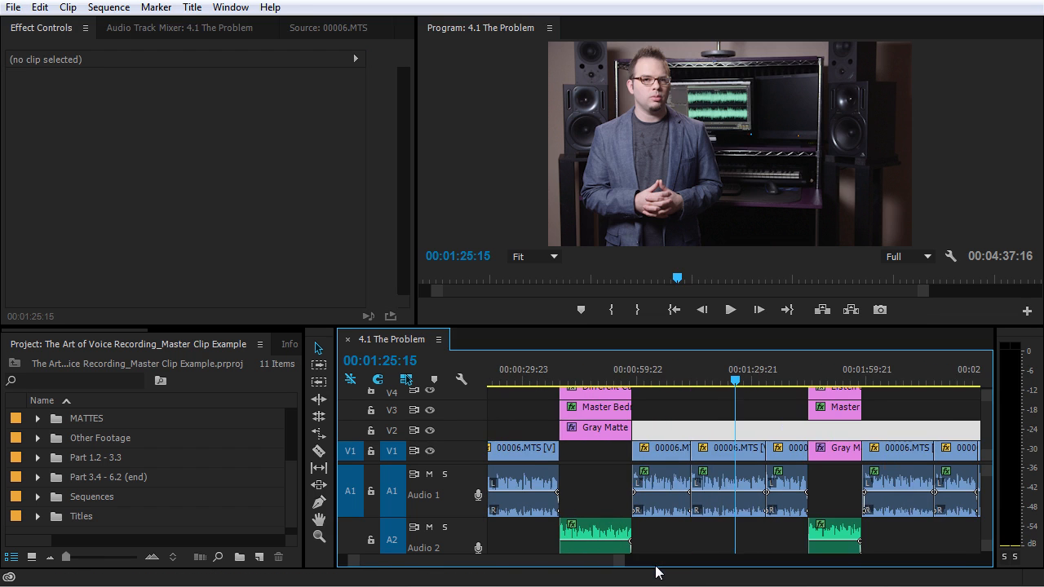
scroll(644, 563, "up", 2)
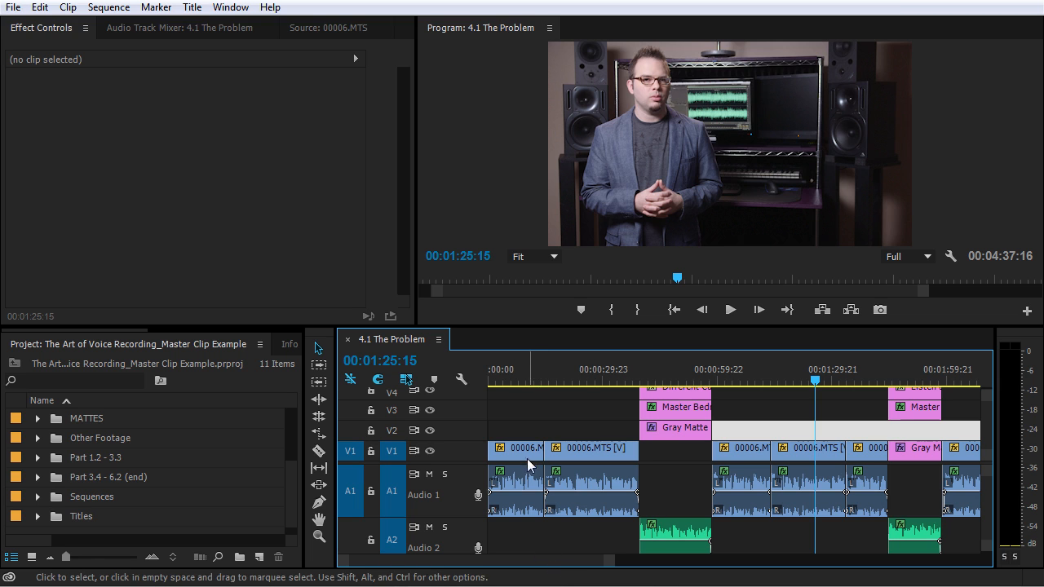
scroll(561, 566, "down", 7)
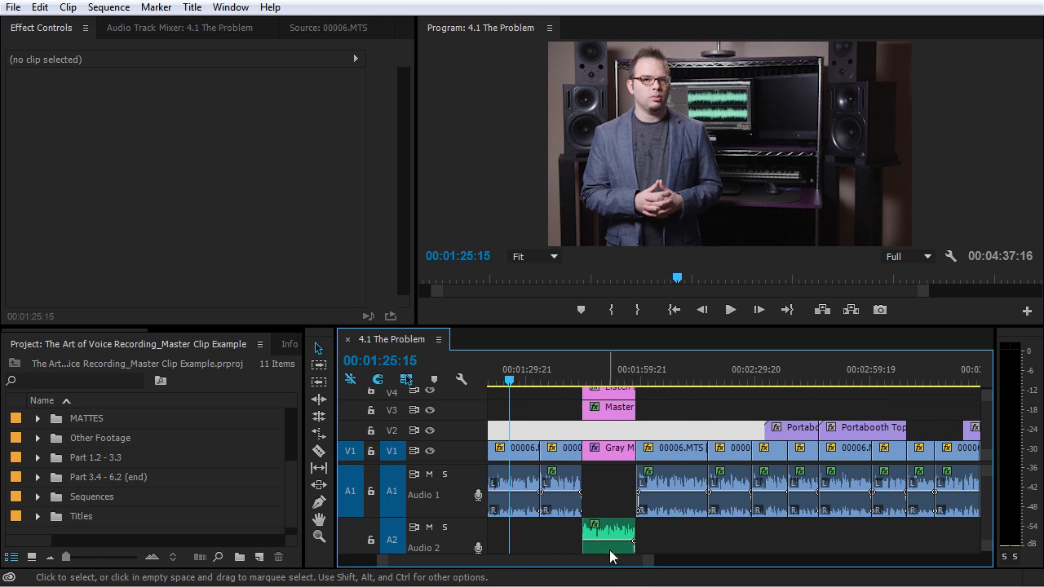
scroll(667, 564, "down", 7)
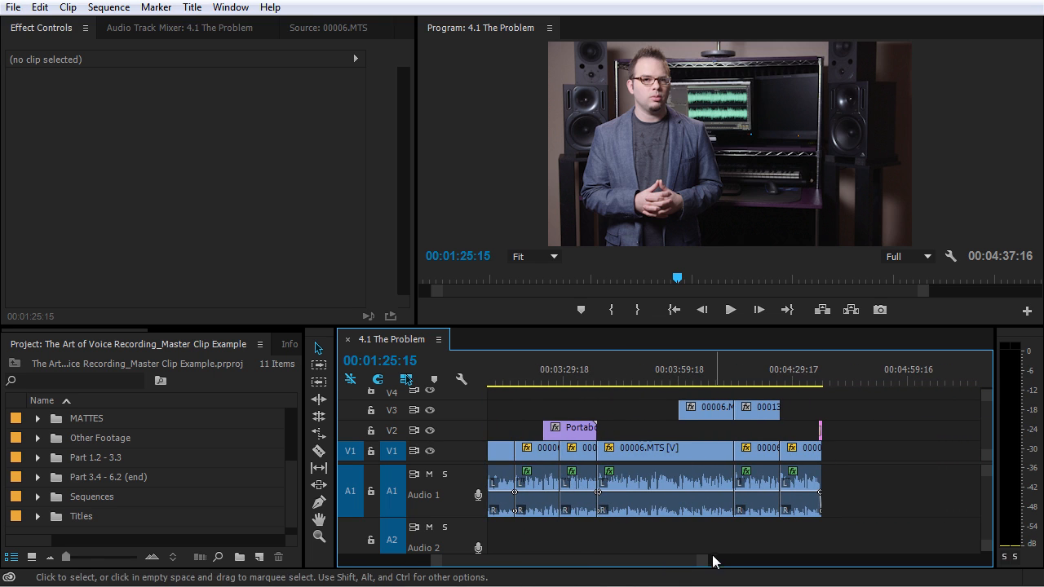
scroll(623, 566, "up", 3)
left_click_drag(622, 568, 554, 566)
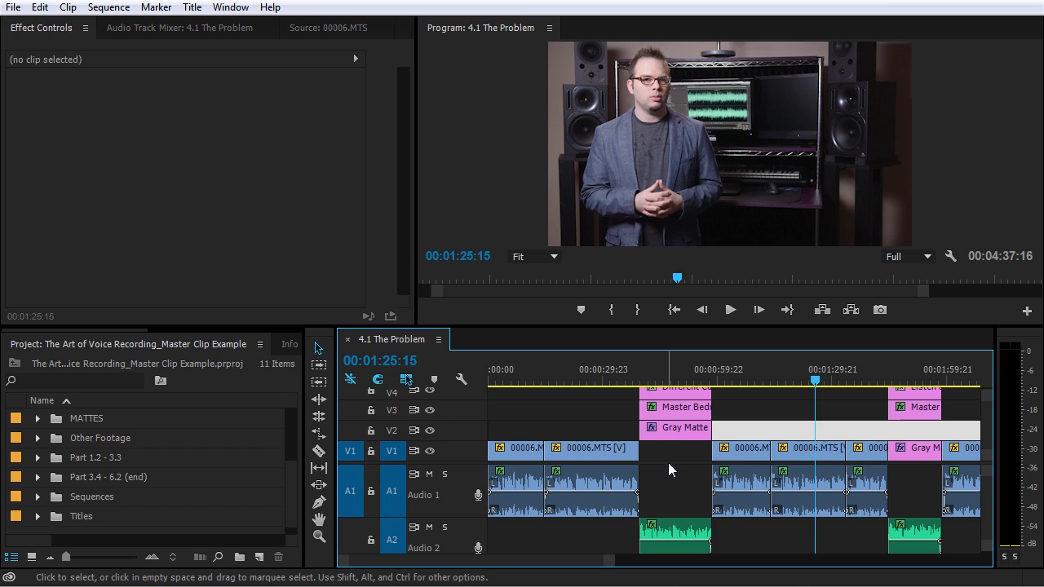
key("minus")
key("minus")
key("equal")
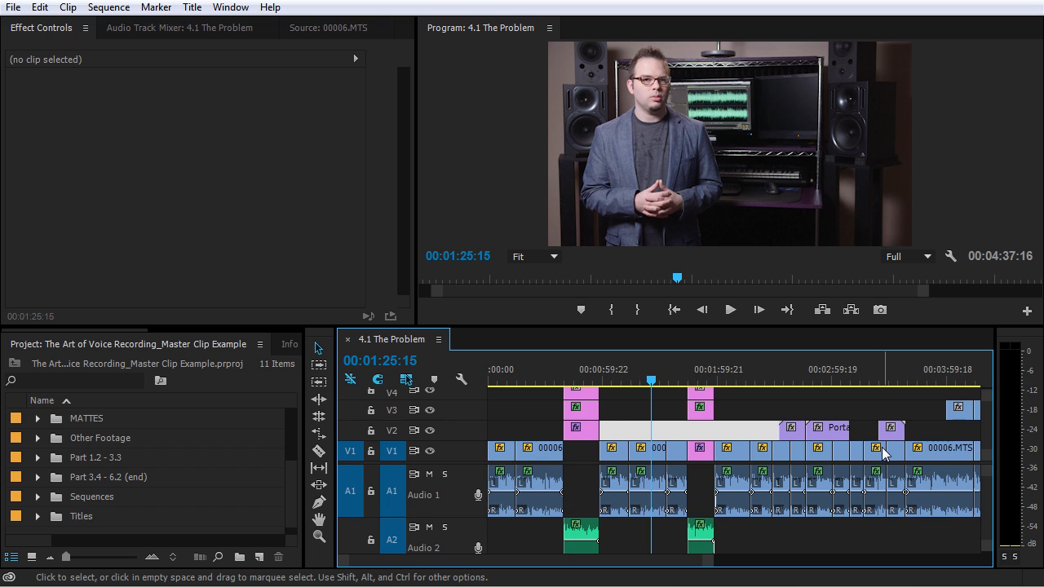
key("minus")
key("equal")
key("equal")
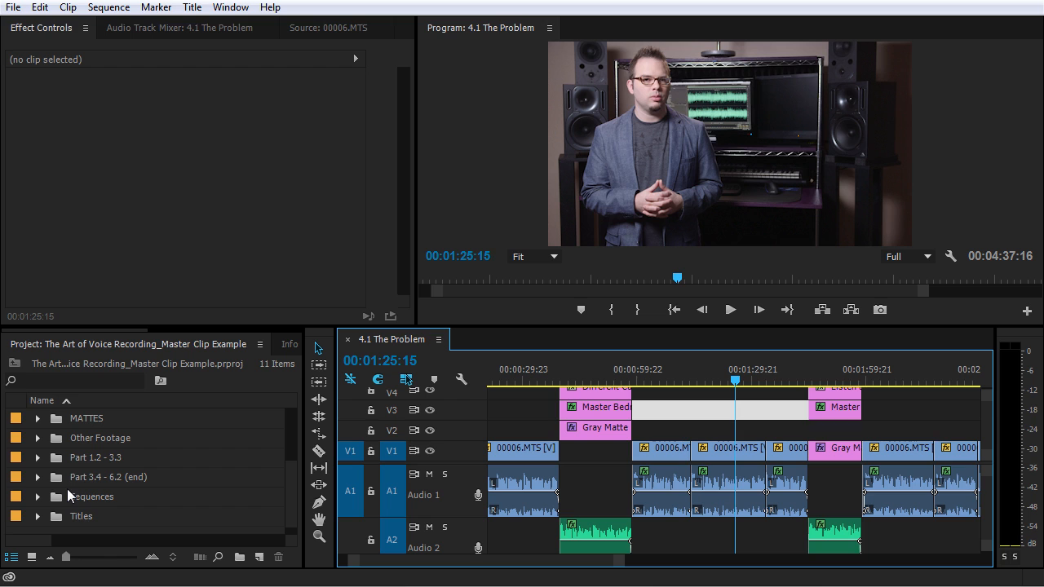
Step: Search the available effects for "three"
left_click(233, 331)
left_click(276, 347)
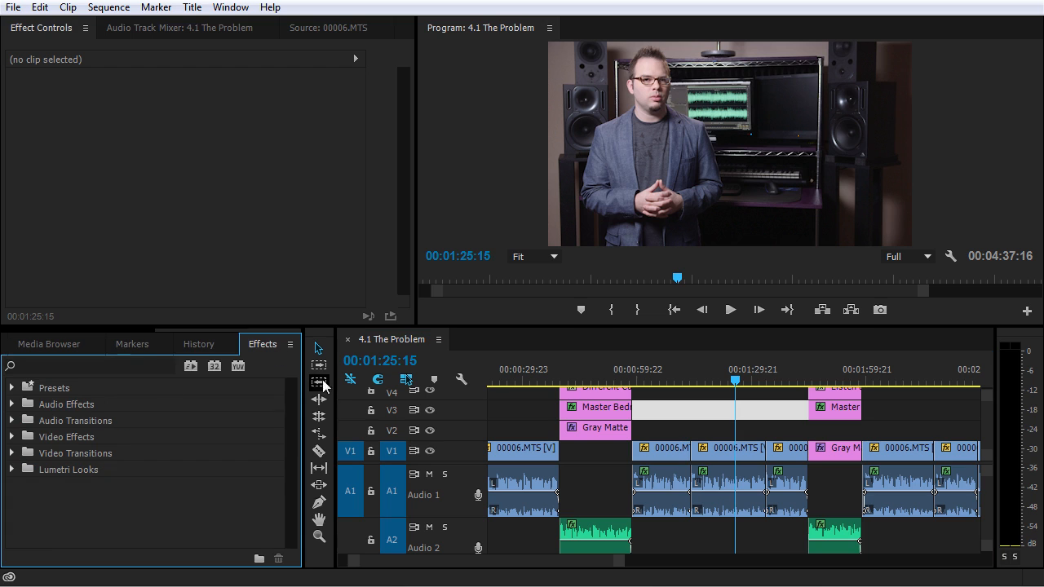
left_click(116, 367)
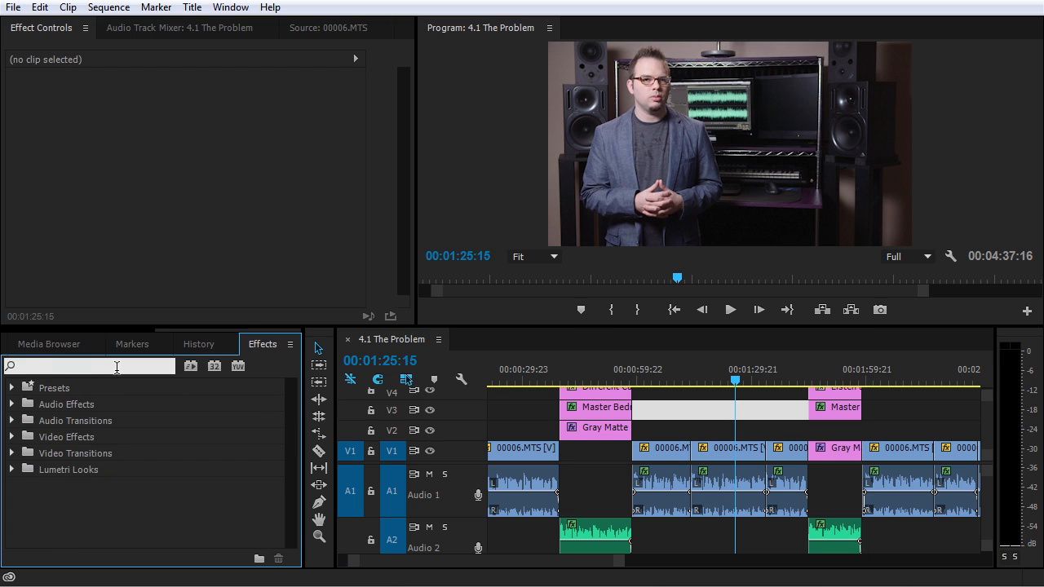
type("three")
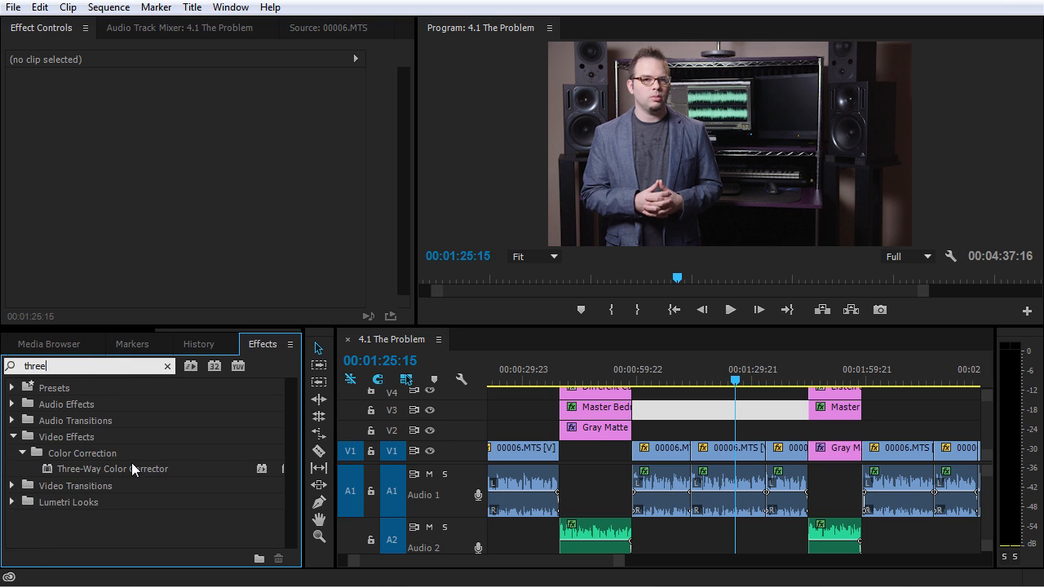
Step: Load the V1 00006.MTS clip at 00:01:25:15 into the Source Monitor and view its effect settings
left_click(709, 455)
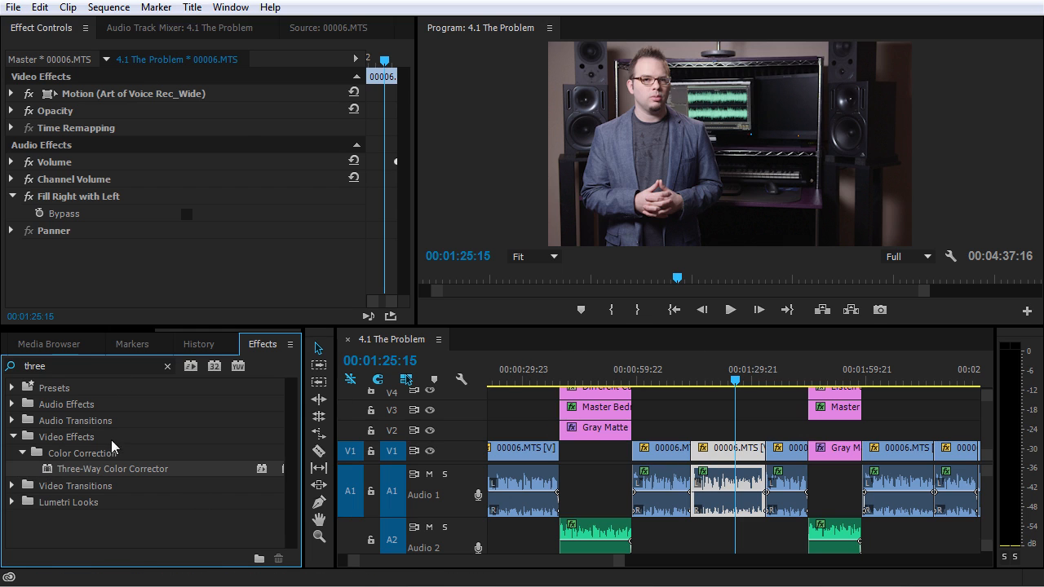
left_click(335, 33)
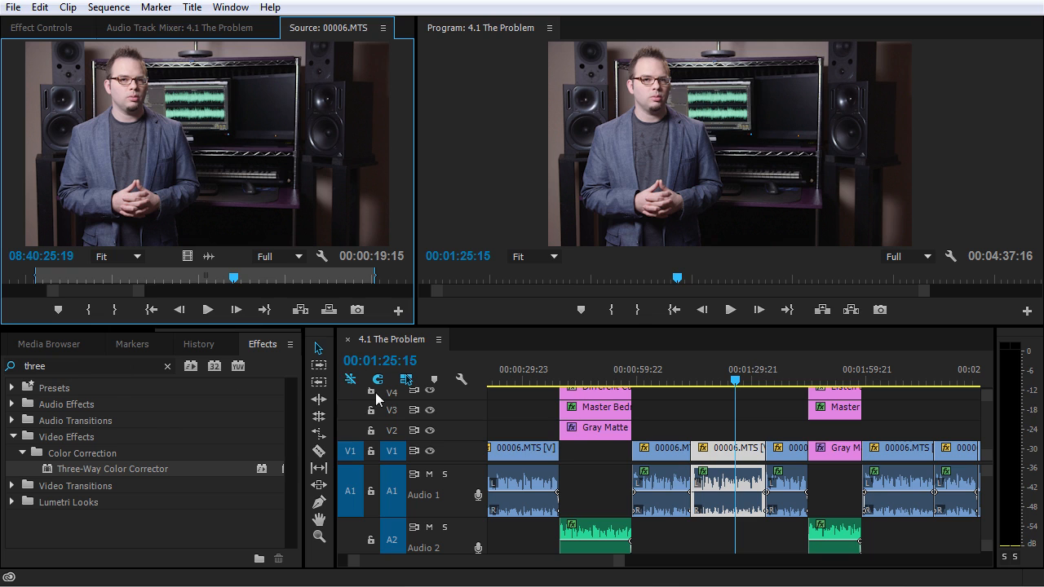
left_click(733, 447)
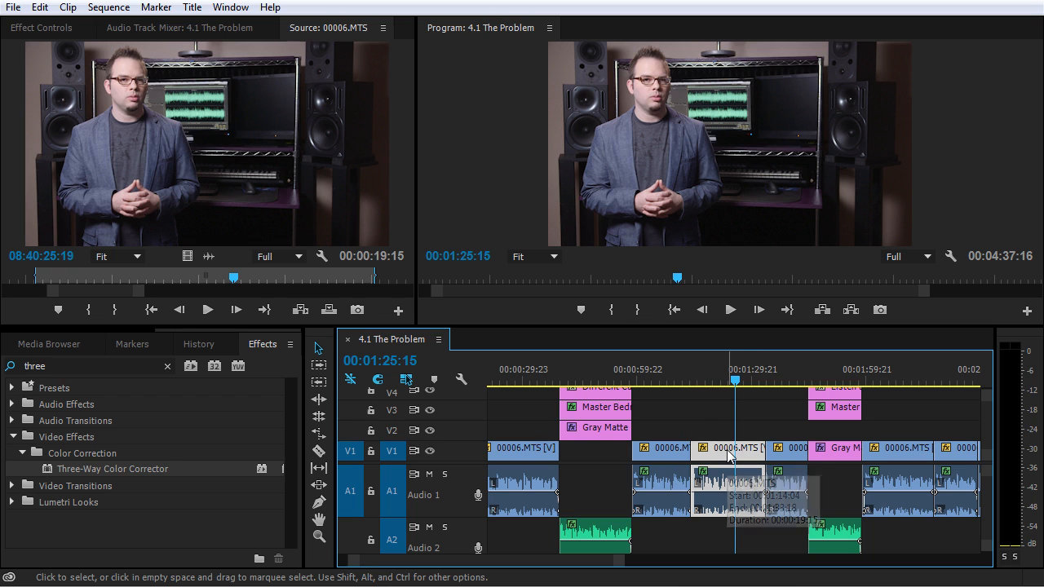
double_click(726, 452)
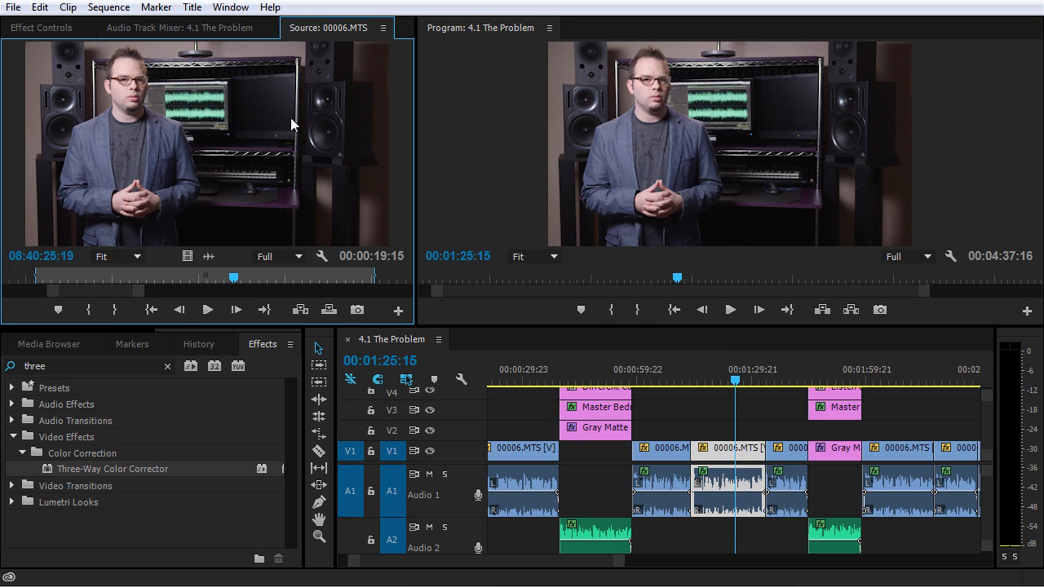
left_click(42, 30)
Step: Move the playhead to 00:01:06:21 and compare the 00006.MTS clip there between its source view and its effect settings
left_click(663, 377)
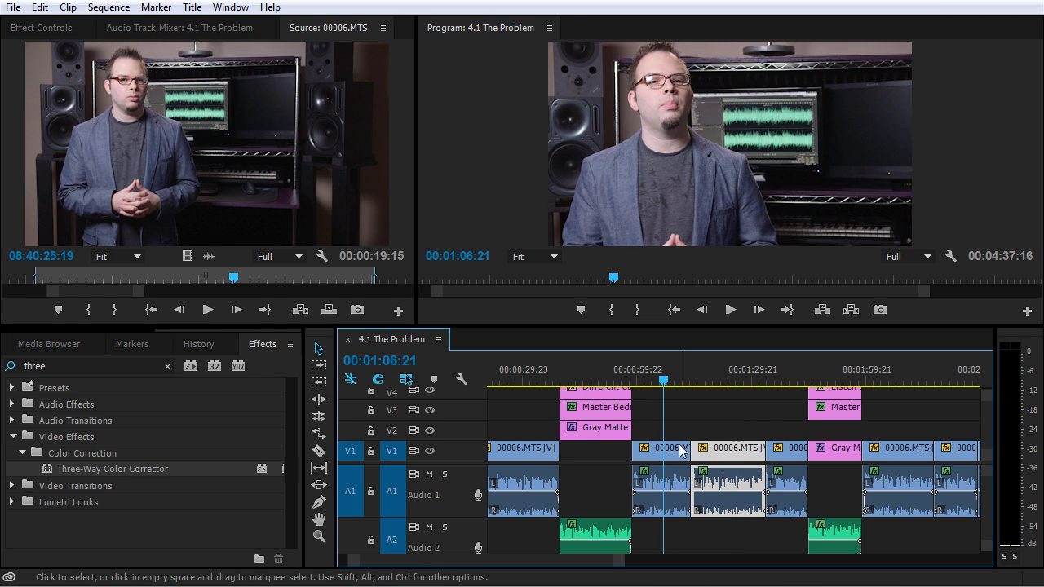
double_click(669, 460)
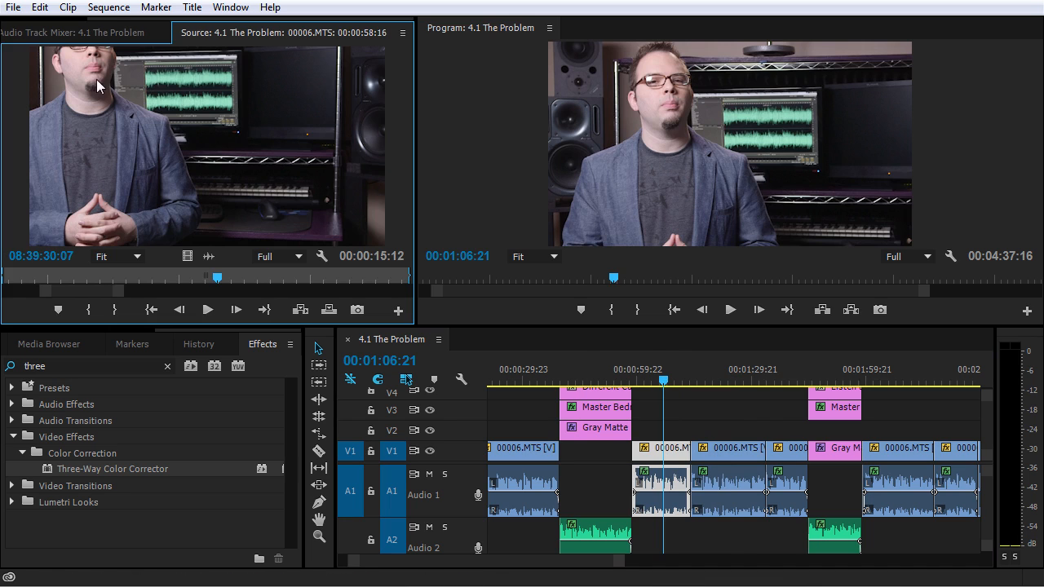
scroll(112, 24, "up", 2)
left_click(59, 36)
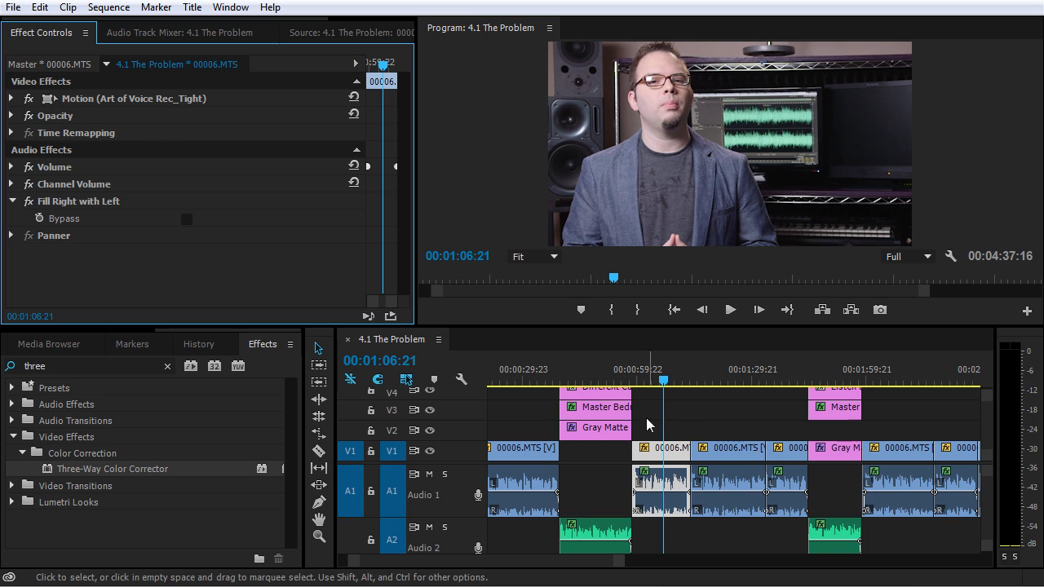
left_click(331, 32)
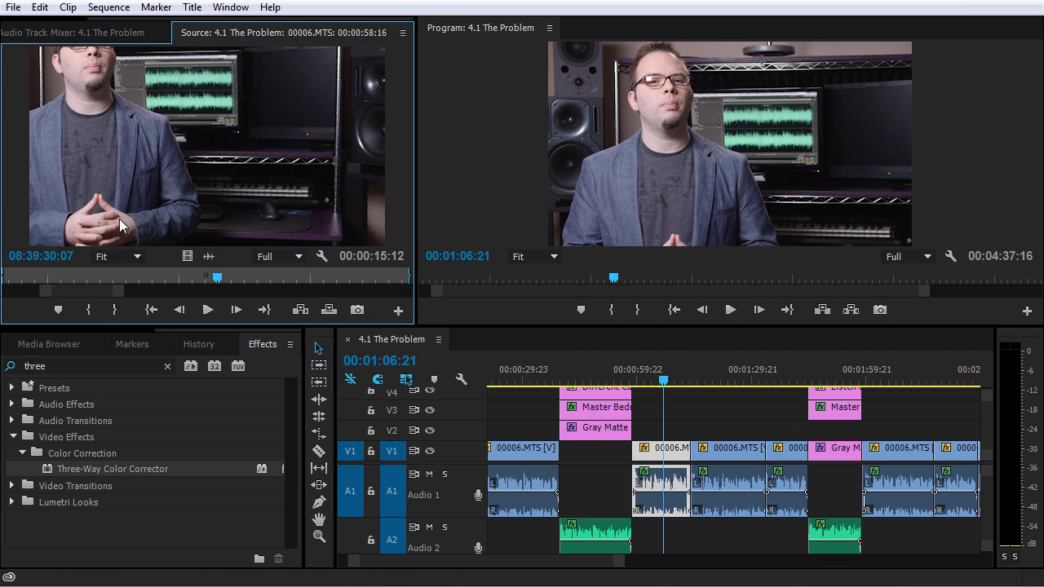
left_click_drag(122, 292, 399, 293)
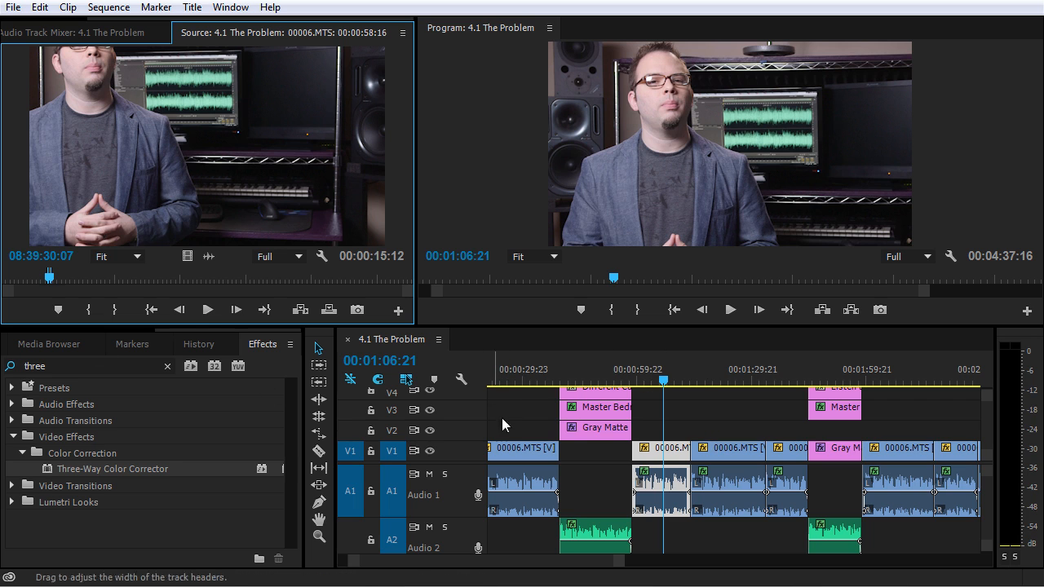
Step: Load the master of the 00006.MTS clip at the playhead and apply Three-Way Color Corrector through its master effect settings
left_click(672, 454)
double_click(672, 453)
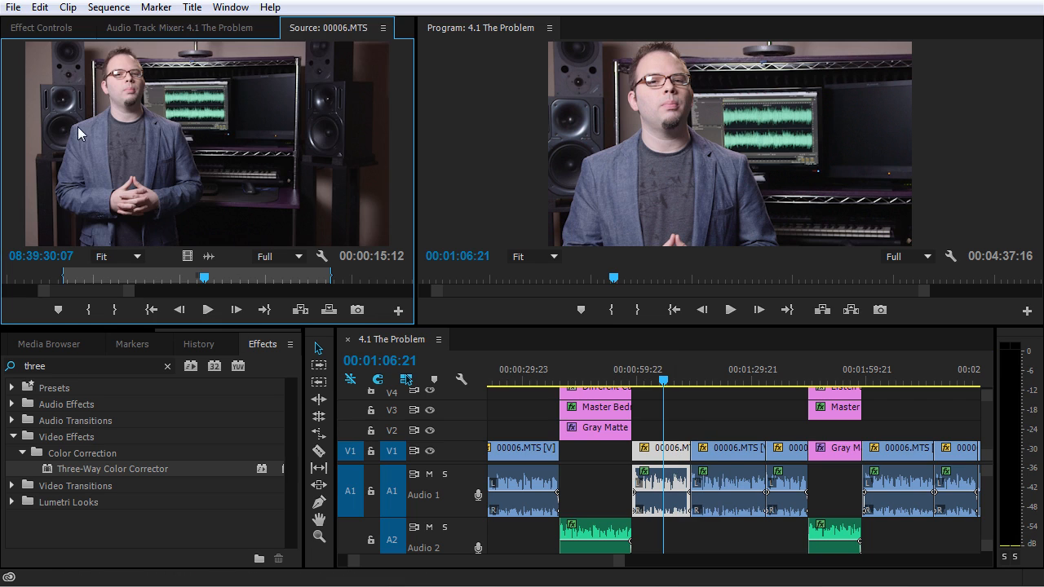
left_click(51, 29)
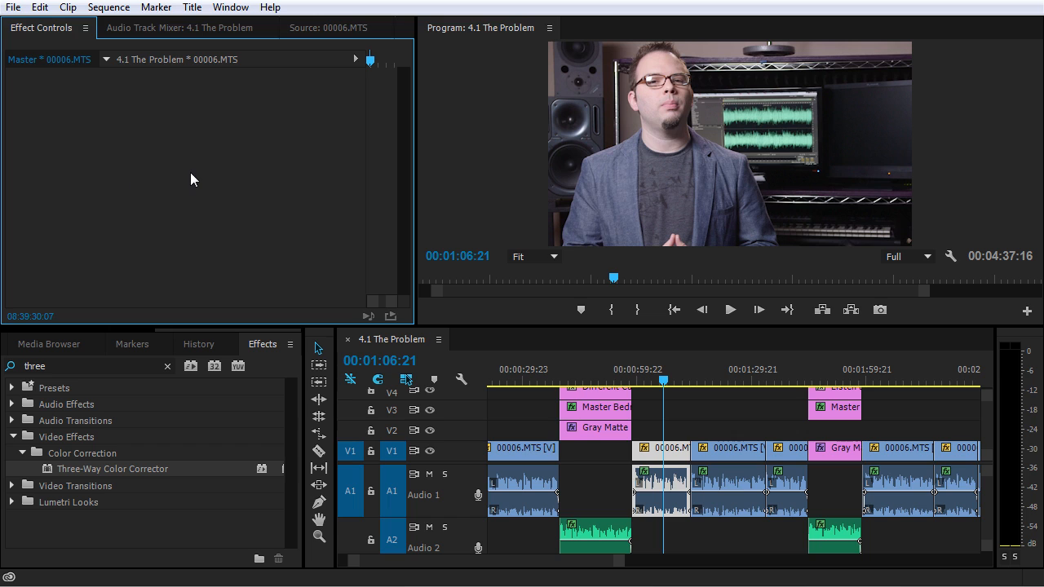
left_click(108, 469)
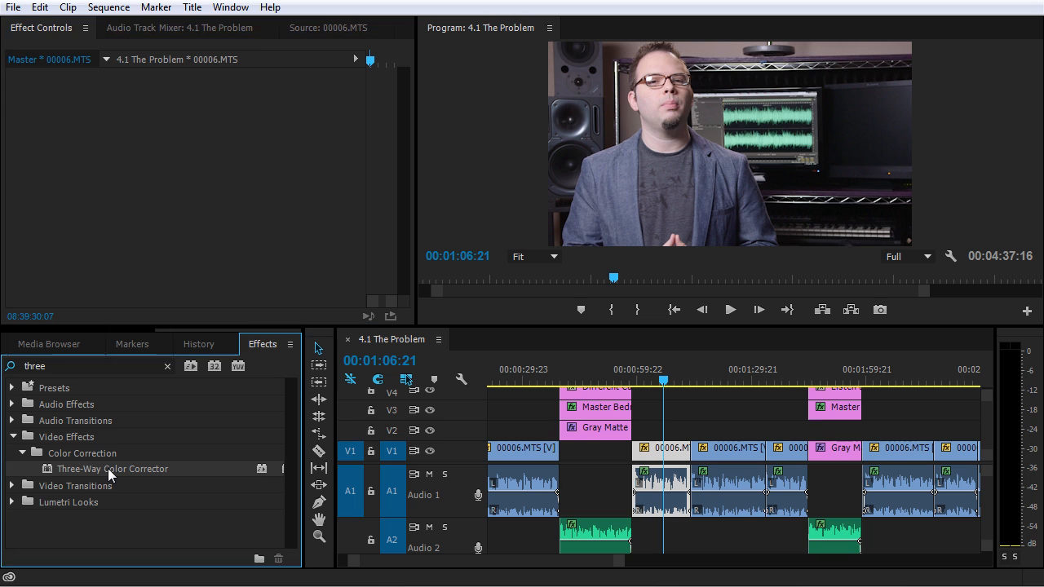
left_click_drag(108, 473, 202, 176)
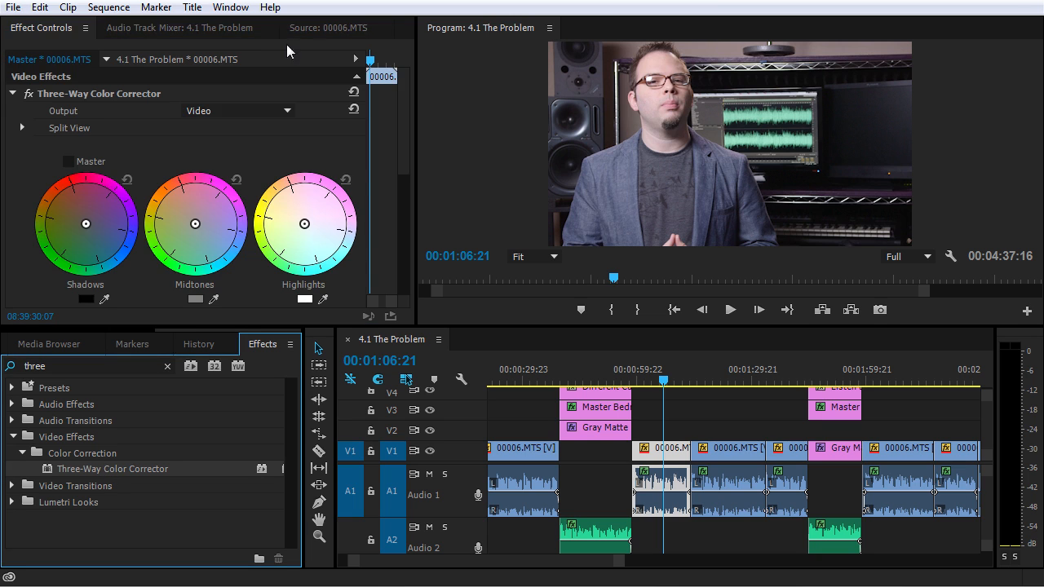
Step: Apply a second Three-Way Color Corrector to the 00006.MTS master clip through its Source Monitor image
left_click(327, 33)
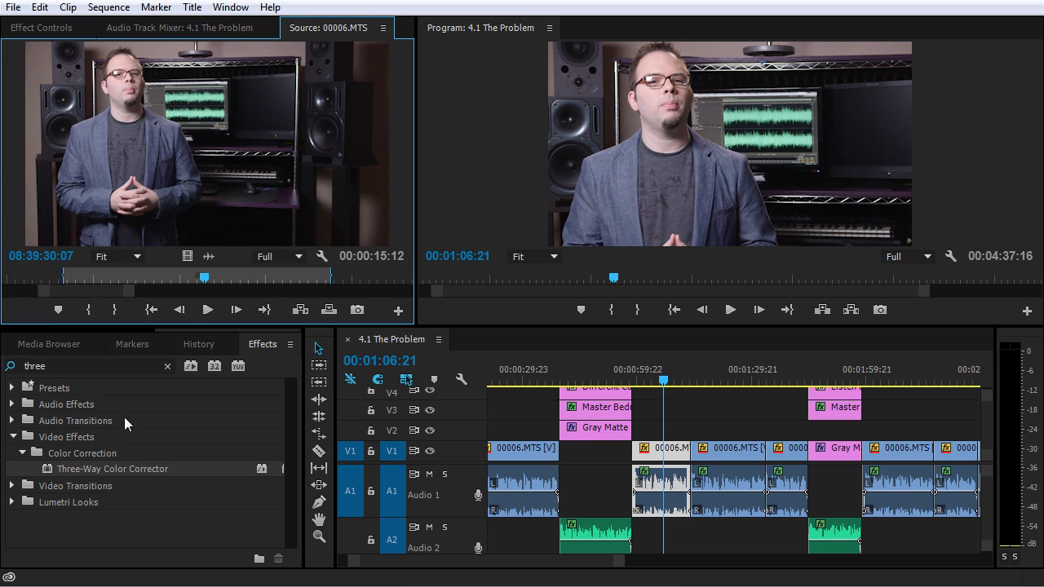
left_click_drag(80, 473, 244, 120)
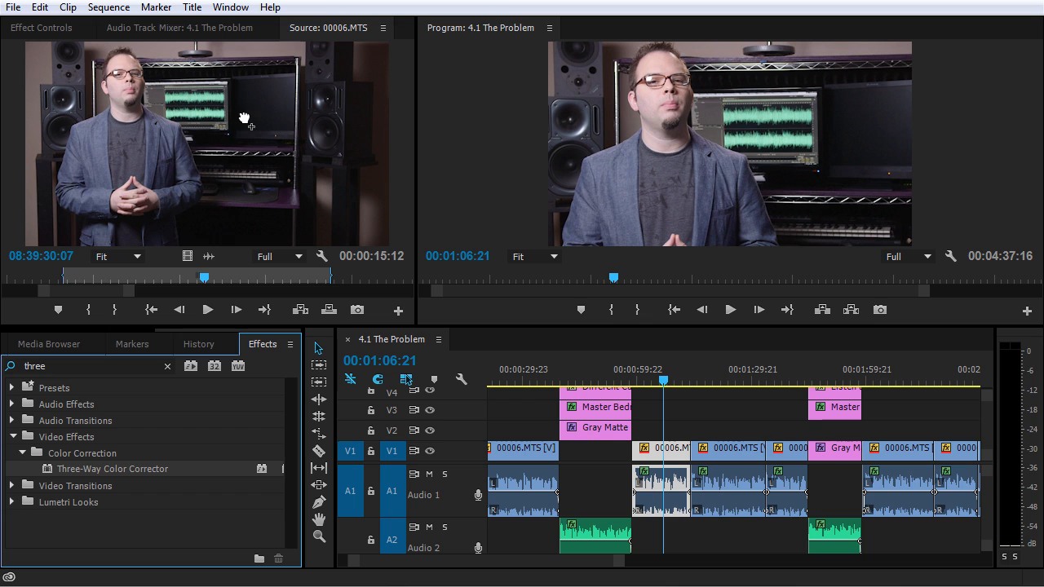
left_click(33, 28)
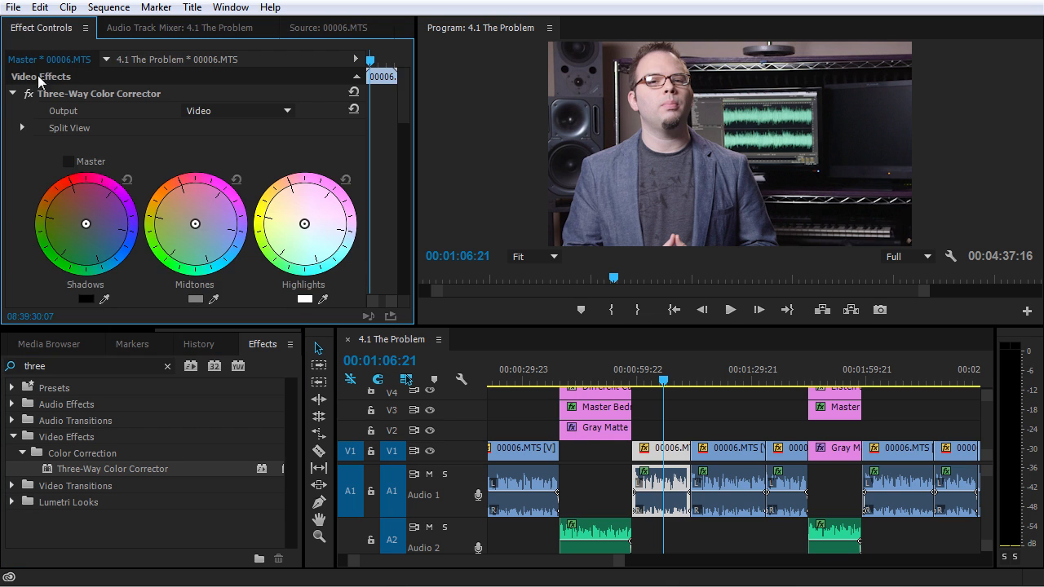
Step: Delete both Three-Way Color Corrector effects from the 00006.MTS master clip
left_click(10, 94)
left_click(75, 114)
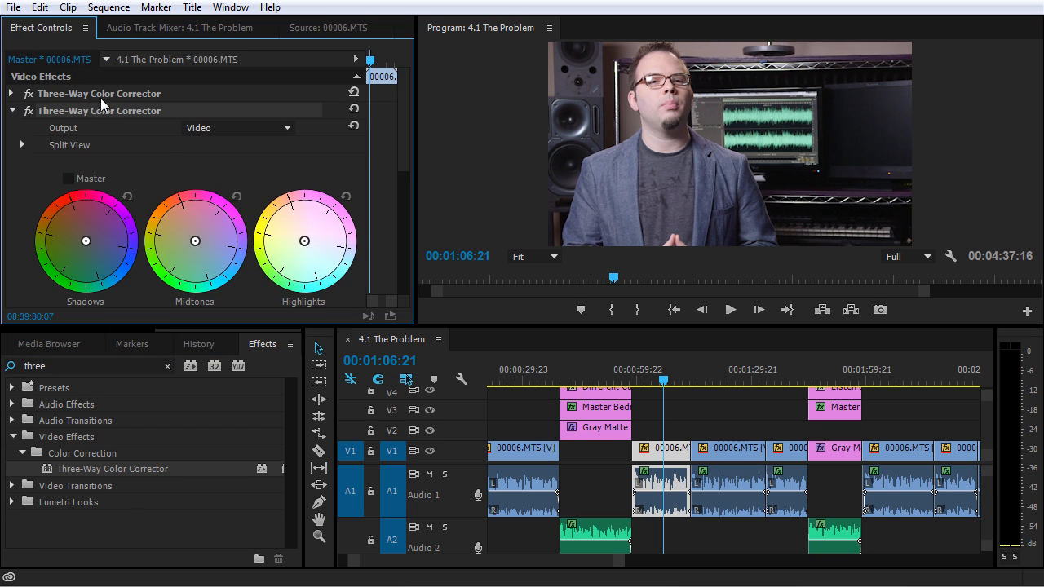
key("Delete")
left_click(98, 93)
key("Delete")
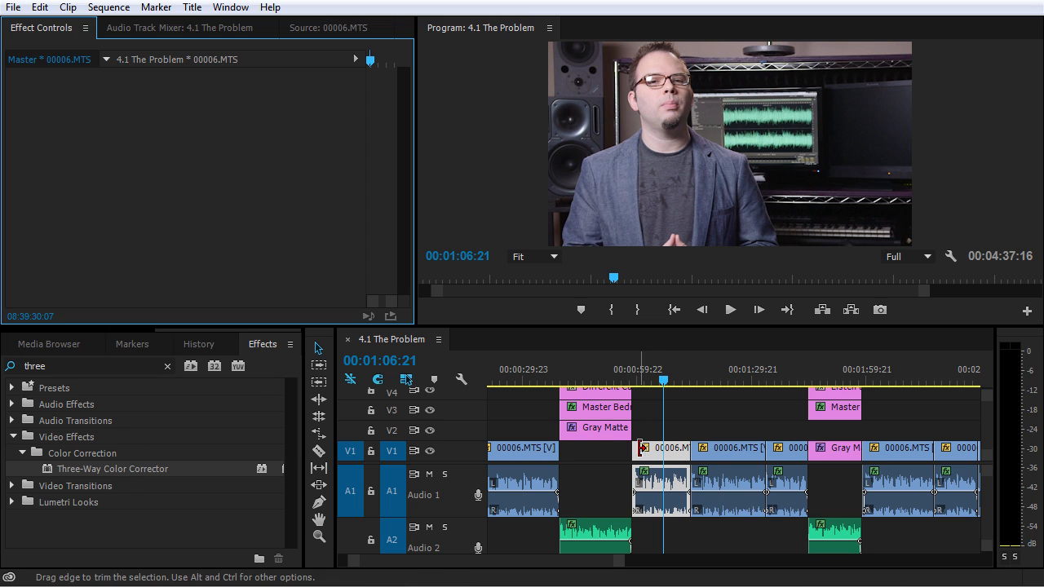
Step: Reveal the 00006.MTS clip's source in the project and dock the project listing beside the Program Monitor
right_click(662, 457)
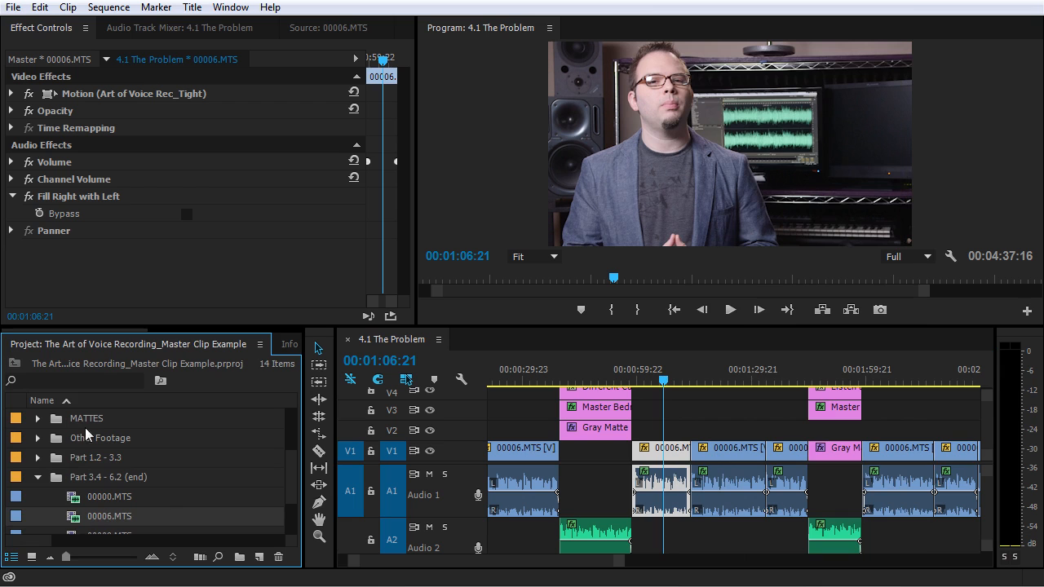
left_click_drag(91, 348, 1028, 186)
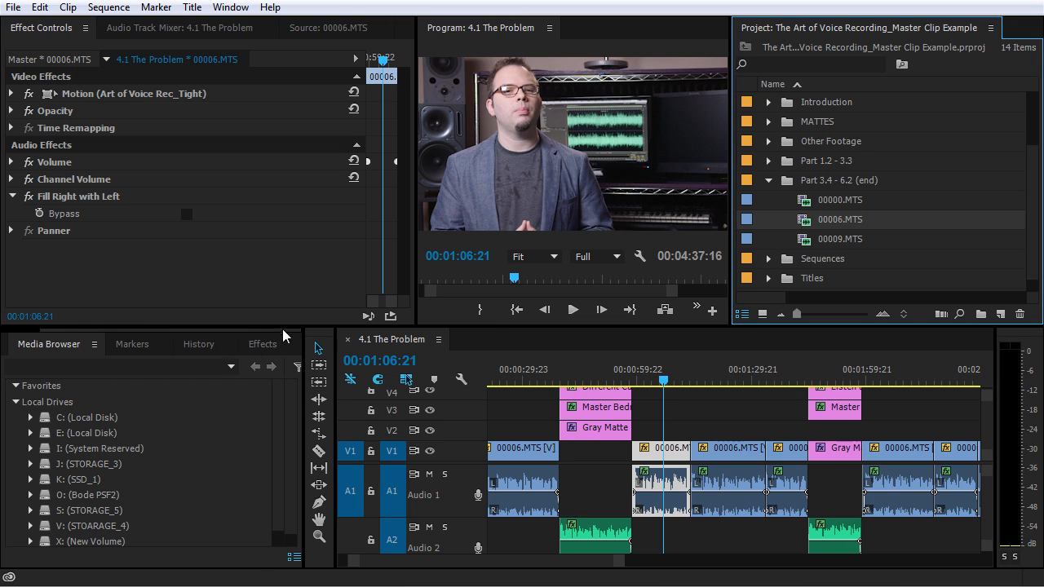
Step: Apply Three-Way Color Corrector to 00006.MTS in the project's Part 3.4 - 6.2 (end) bin and load its master from the sequence
left_click(252, 346)
left_click_drag(74, 473, 826, 225)
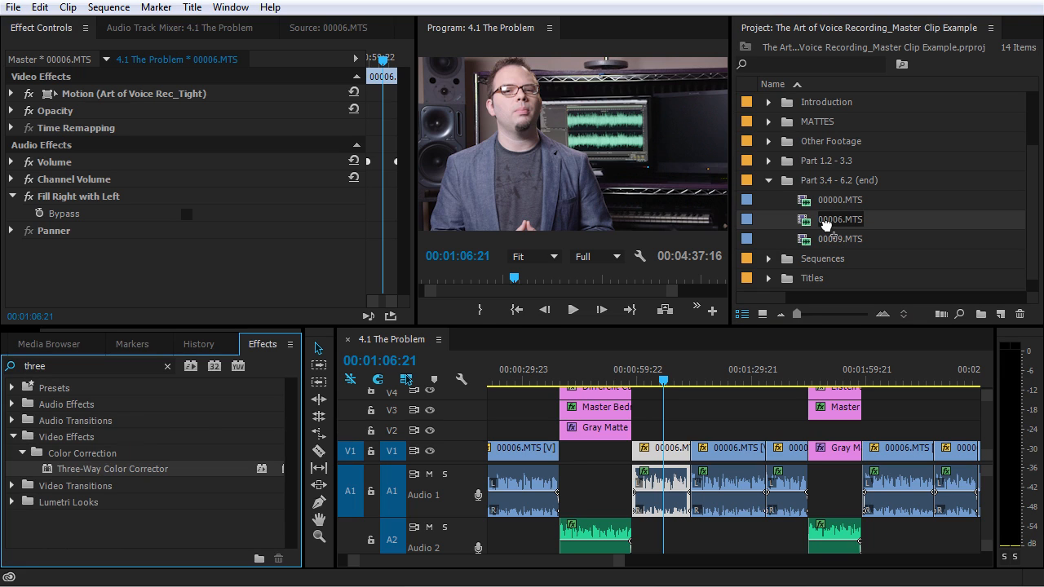
left_click_drag(826, 226, 827, 227)
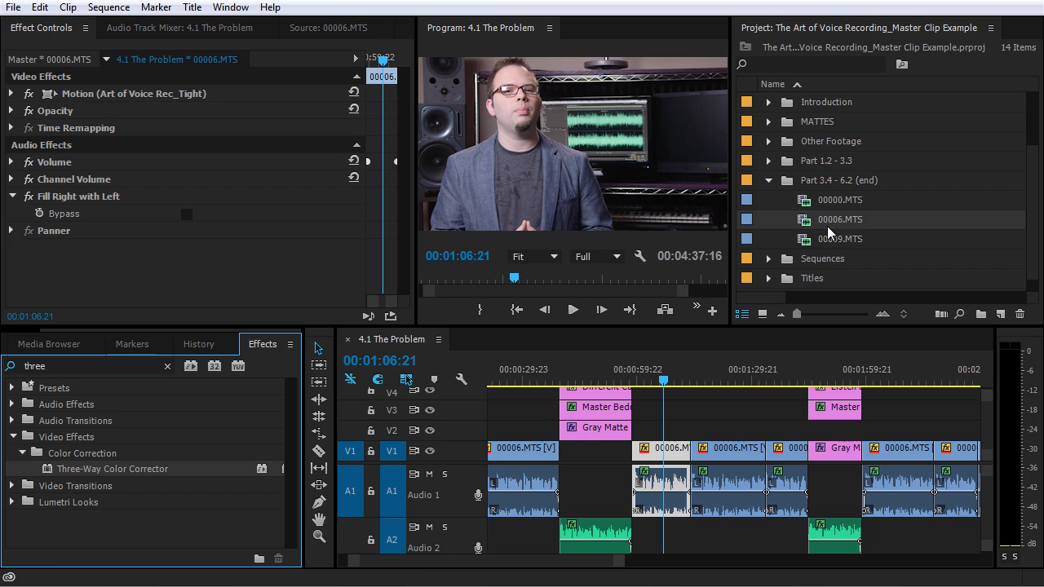
left_click(669, 456)
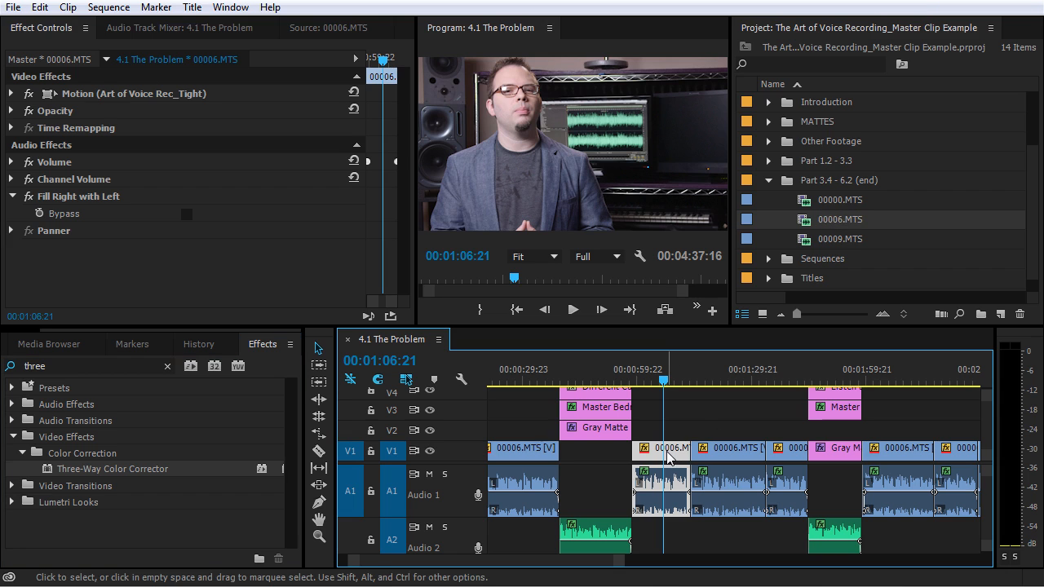
double_click(668, 456)
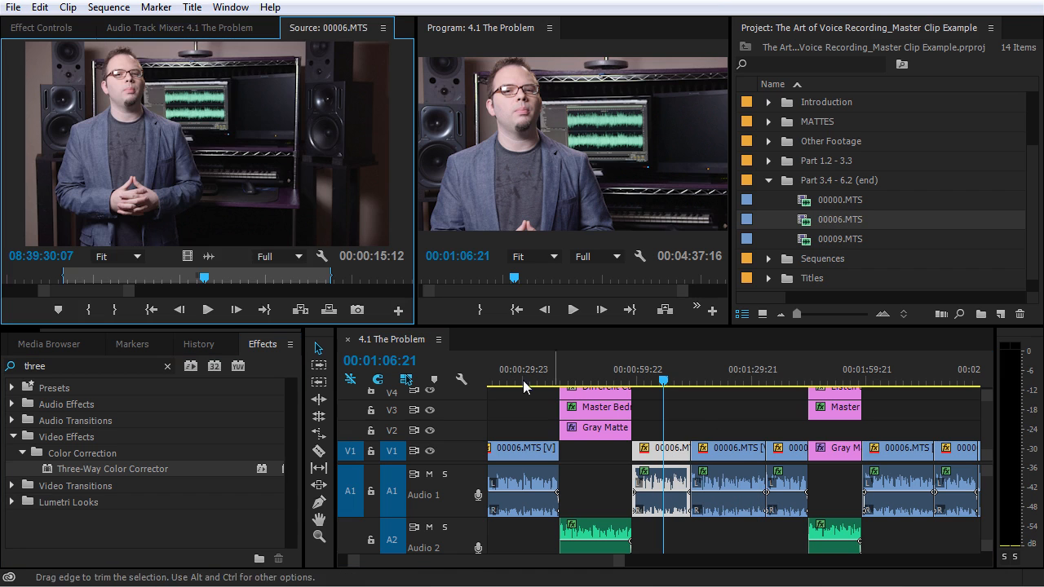
Step: Load the 00006.MTS master clip from its timeline instance and show its Three-Way Color Corrector settings
left_click(37, 28)
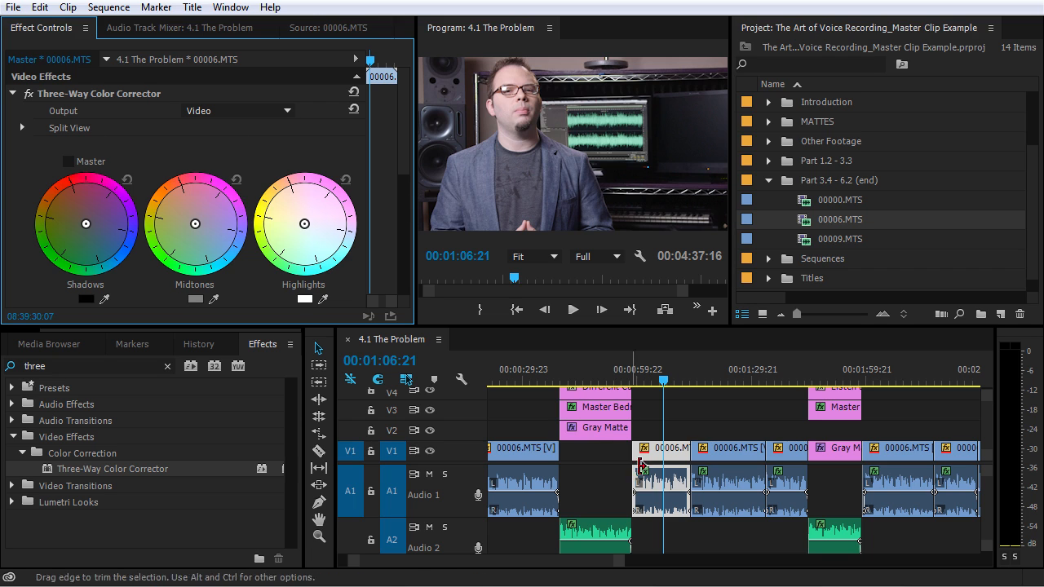
left_click(675, 455)
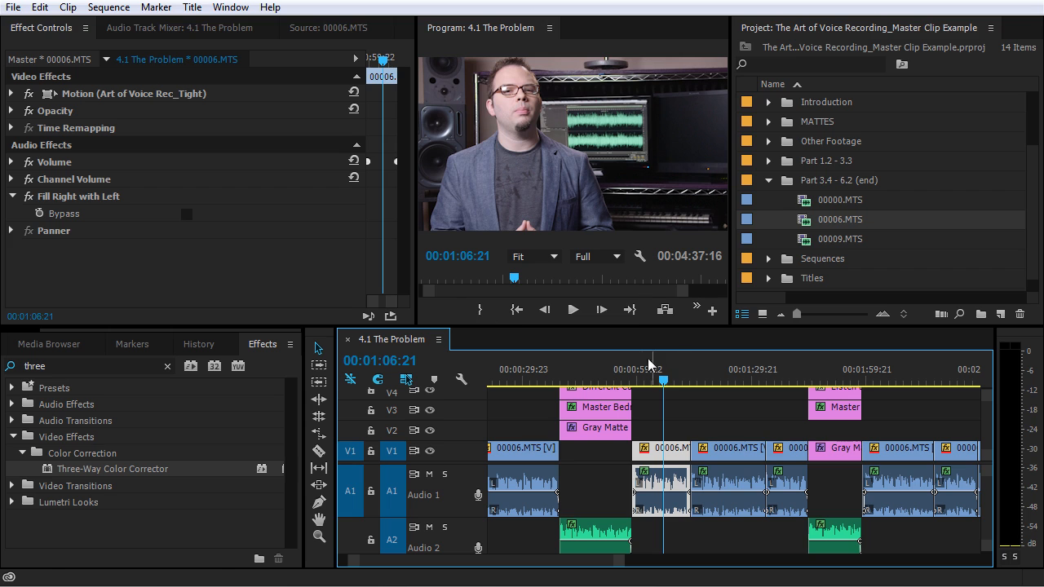
double_click(674, 458)
left_click(43, 25)
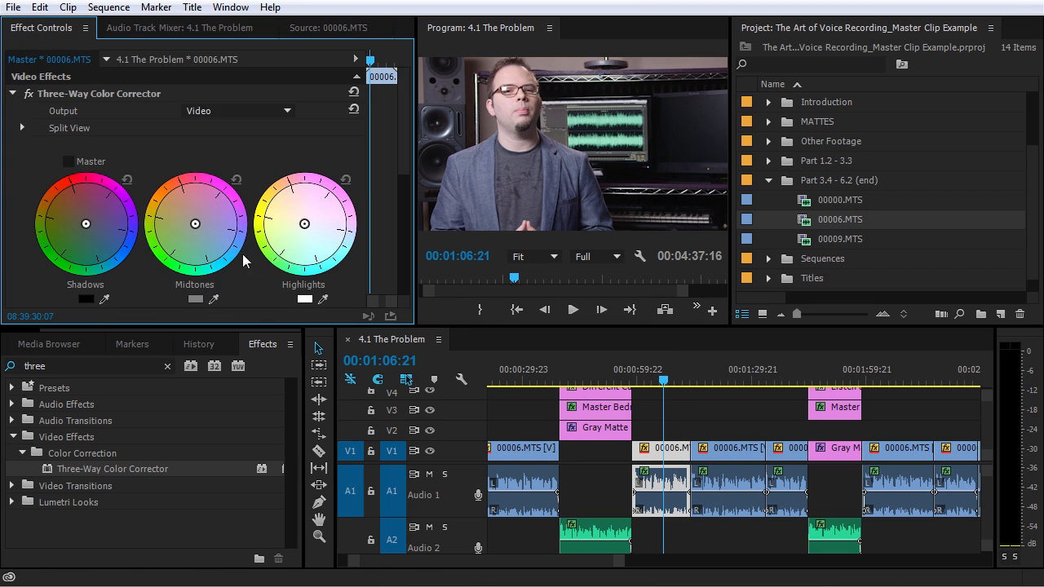
Step: Enlarge the effect settings and Program Monitor area, and dock the project listing with the Effects panel group
left_click_drag(318, 327, 318, 450)
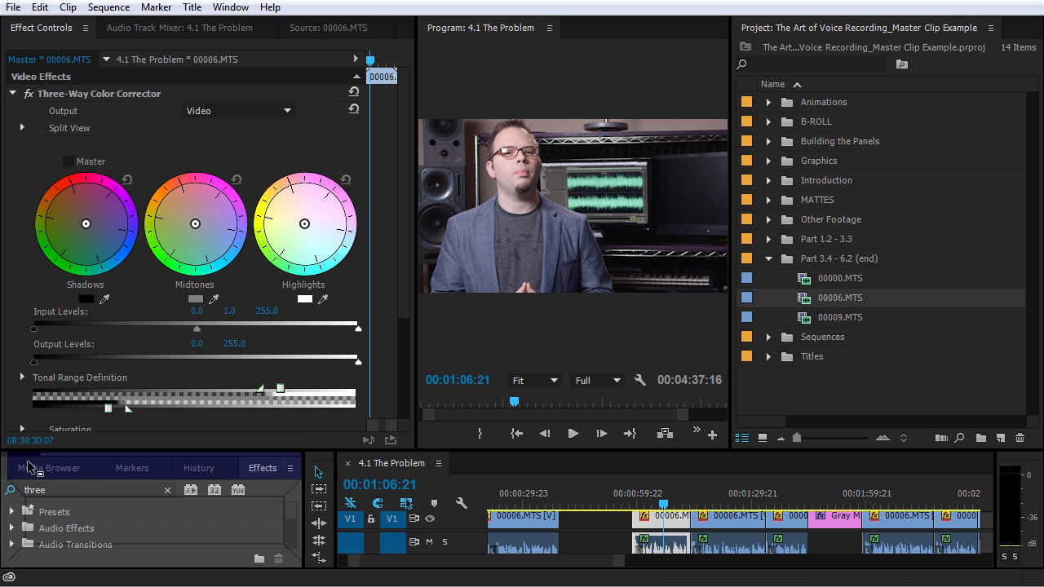
left_click_drag(29, 467, 29, 472)
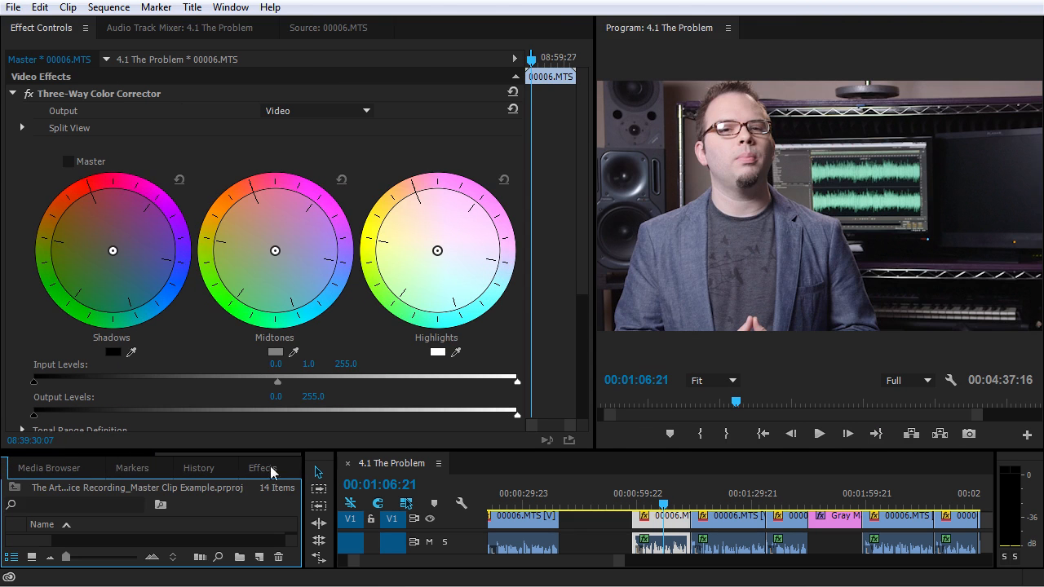
left_click_drag(571, 450, 571, 426)
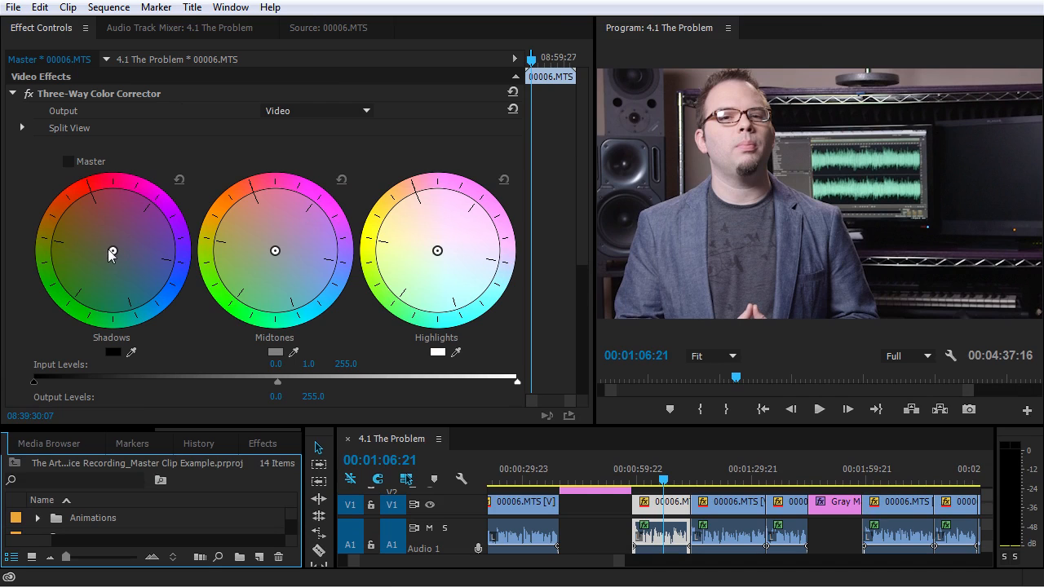
Step: Grade the 00006.MTS master with teal shadows, warm red-orange midtones, and input levels of 28.8 black and 224.5 white
left_click_drag(110, 242, 159, 333)
left_click_drag(275, 251, 261, 224)
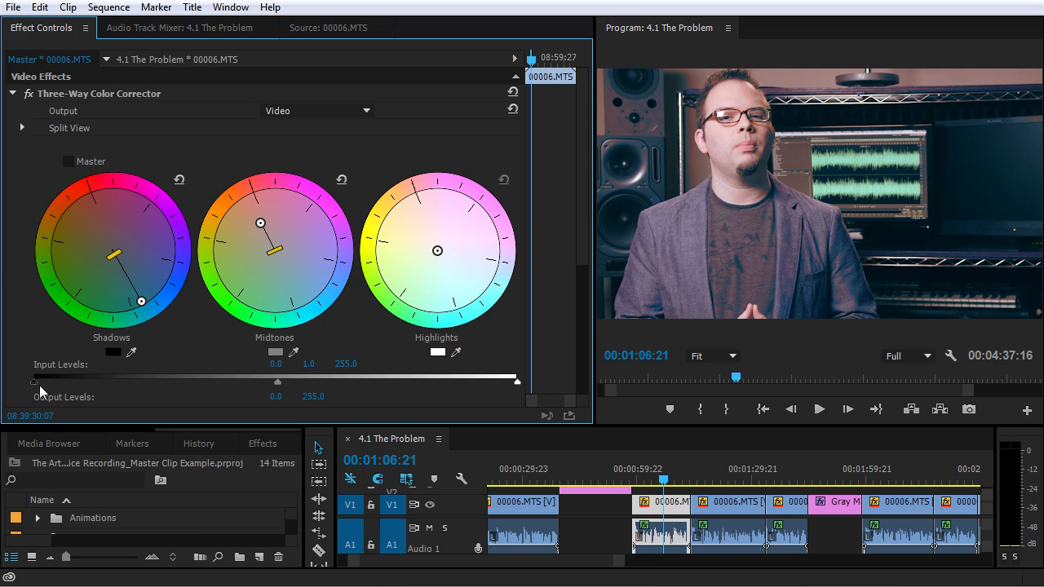
left_click_drag(516, 382, 459, 384)
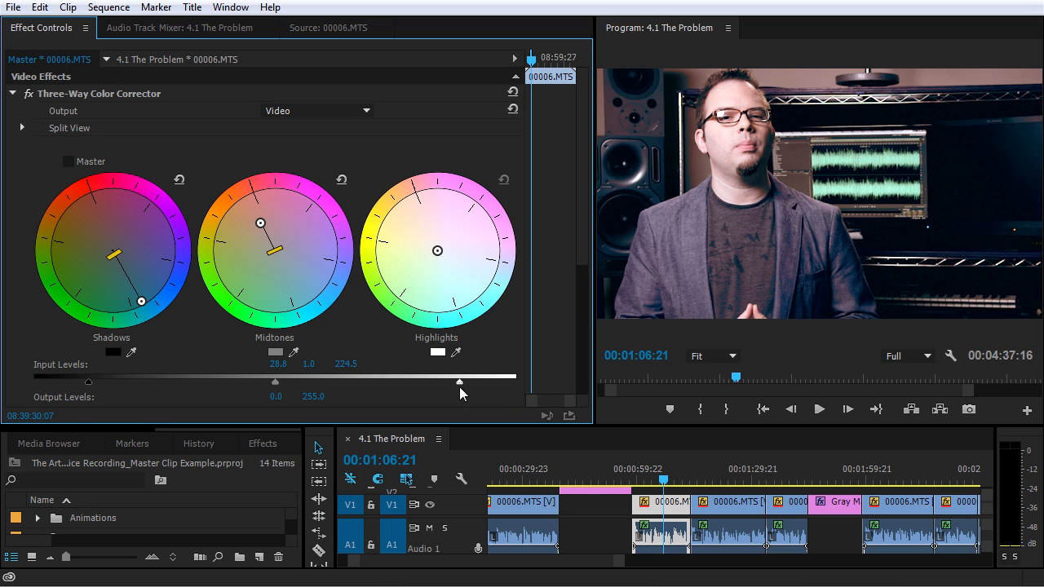
left_click_drag(261, 224, 265, 238)
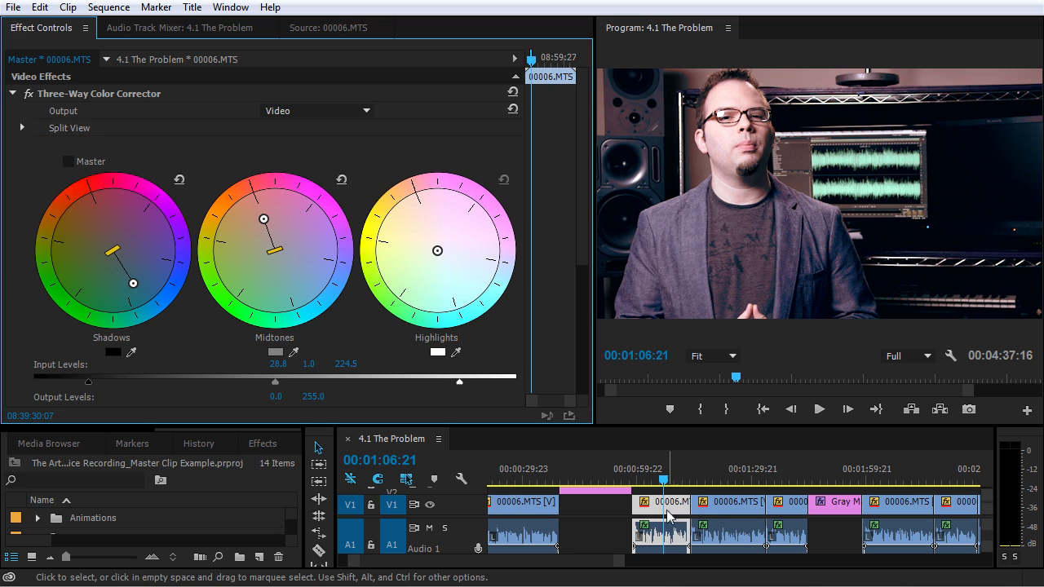
Step: Check the master grade on several other 00006.MTS instances along the 4.1 The Problem sequence
left_click(715, 481)
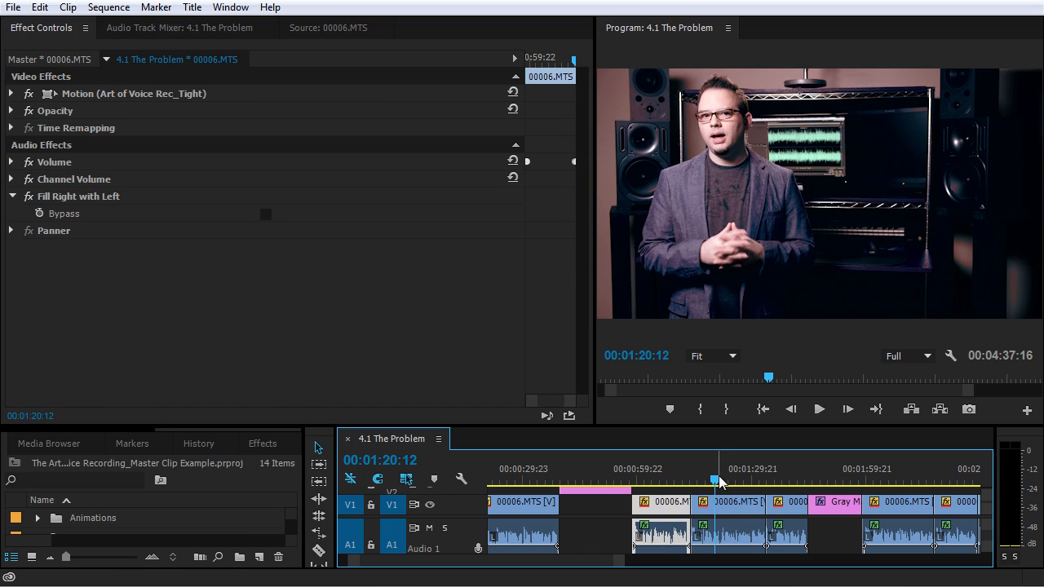
left_click(782, 480)
left_click(900, 481)
left_click(946, 481)
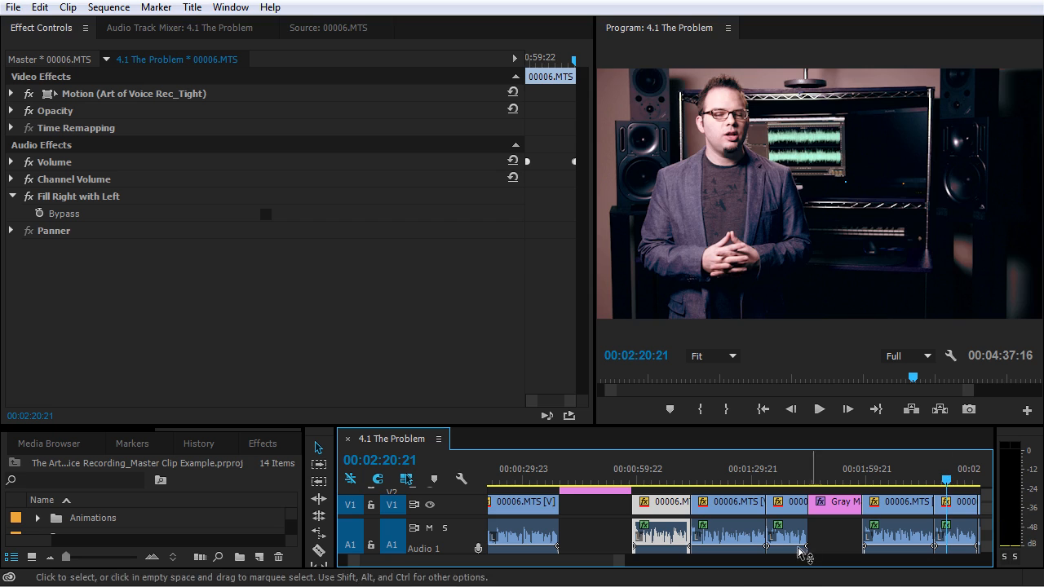
left_click_drag(582, 563, 611, 563)
left_click(763, 514)
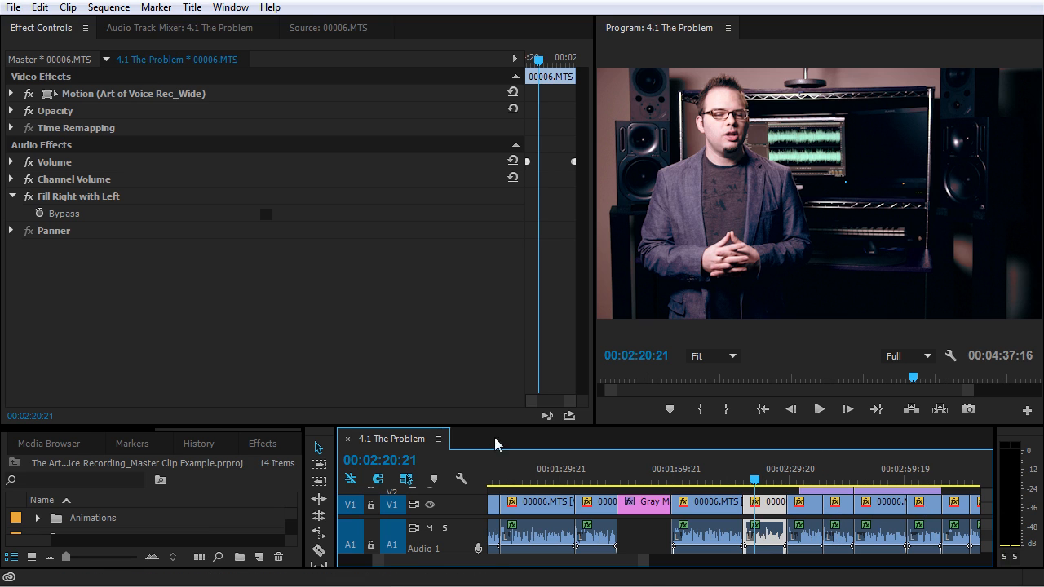
Step: Enlarge the timeline and project area, then open the 4.2 Acoustic Treatments Panels sequence from the Sequences bin
left_click_drag(205, 423, 205, 306)
left_click_drag(290, 410, 292, 483)
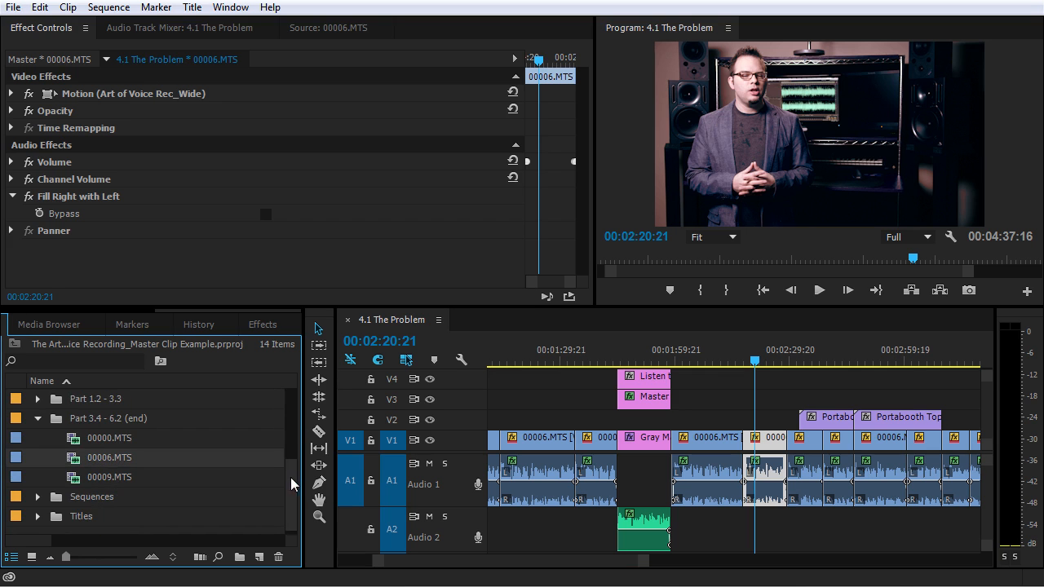
left_click(37, 418)
left_click(39, 497)
scroll(61, 503, "down", 5)
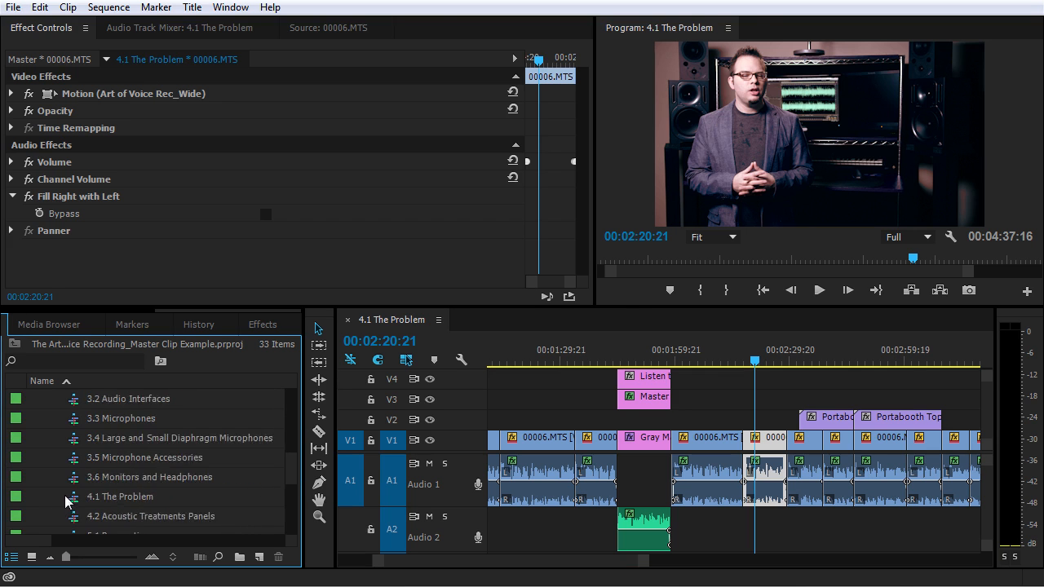
double_click(76, 484)
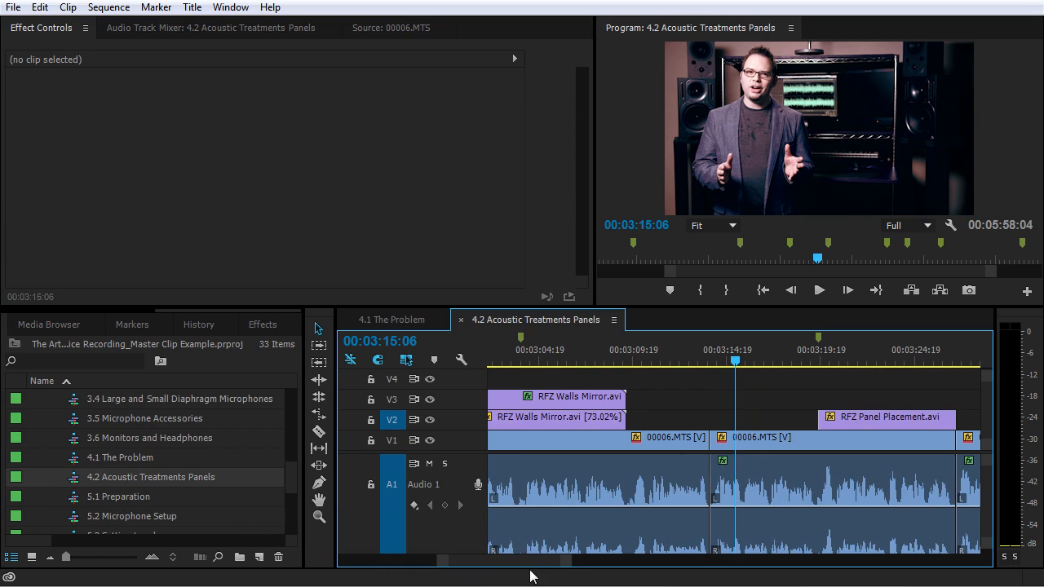
Step: Scrub through the 4.2 Acoustic Treatments Panels sequence to check the grade on its 00006.MTS clips
left_click_drag(566, 562, 745, 566)
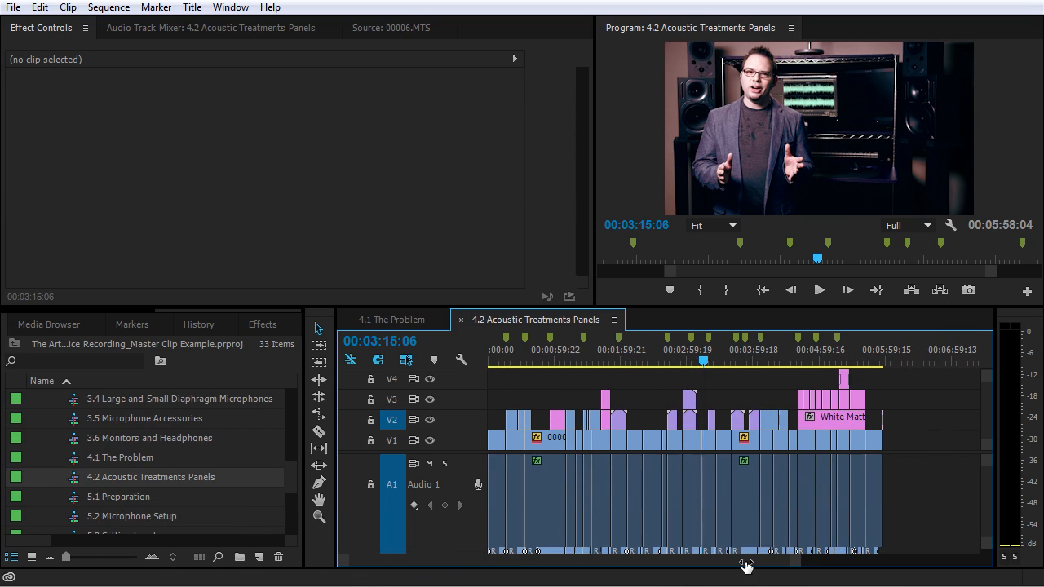
left_click(495, 356)
left_click_drag(495, 356, 582, 364)
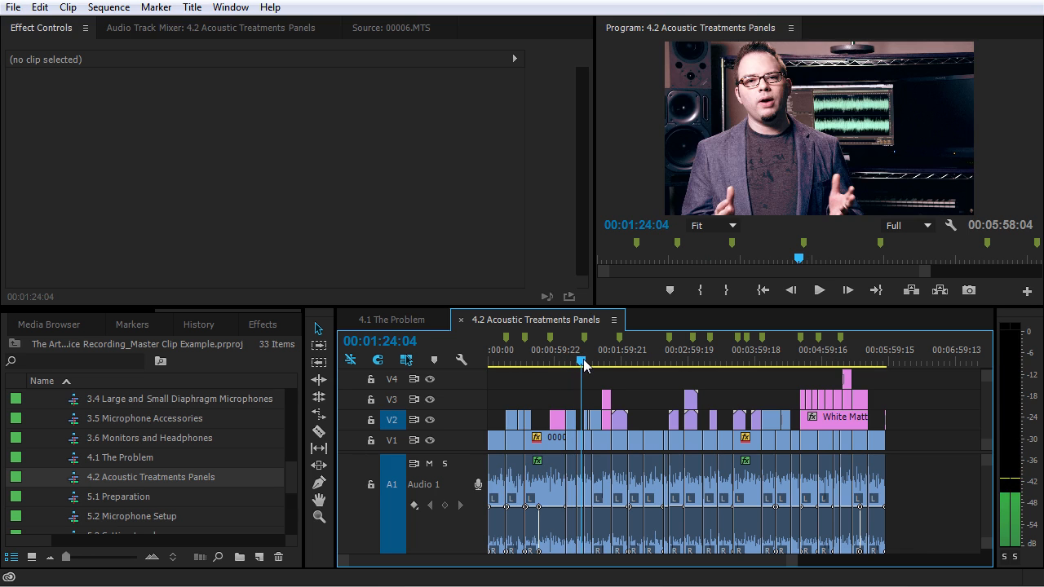
left_click_drag(584, 364, 648, 358)
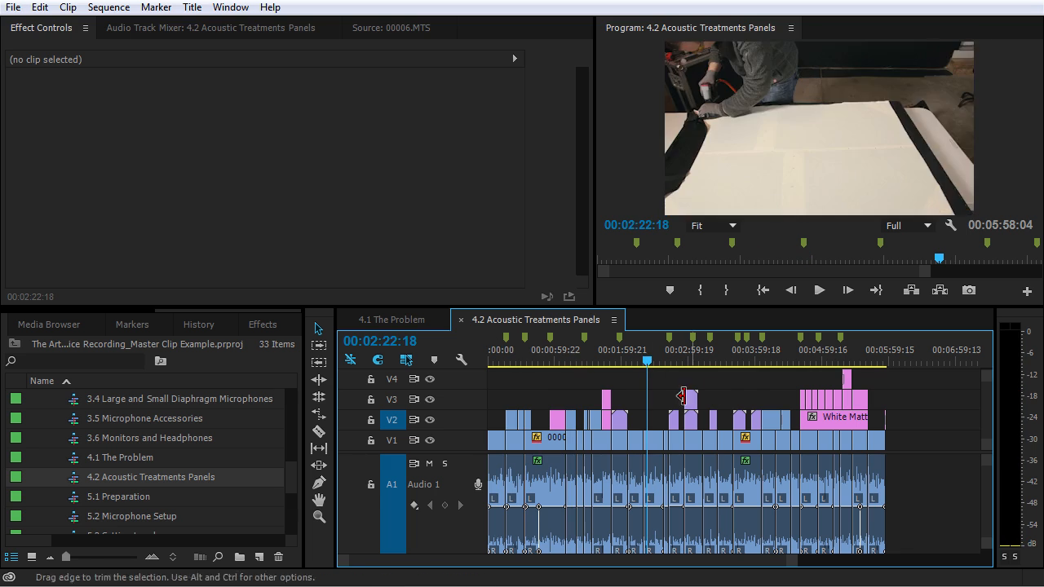
Step: Load the master of the 00006.MTS clip at 00:02:22:18 into the Source Monitor
key("equal")
key("equal")
key("equal")
key("equal")
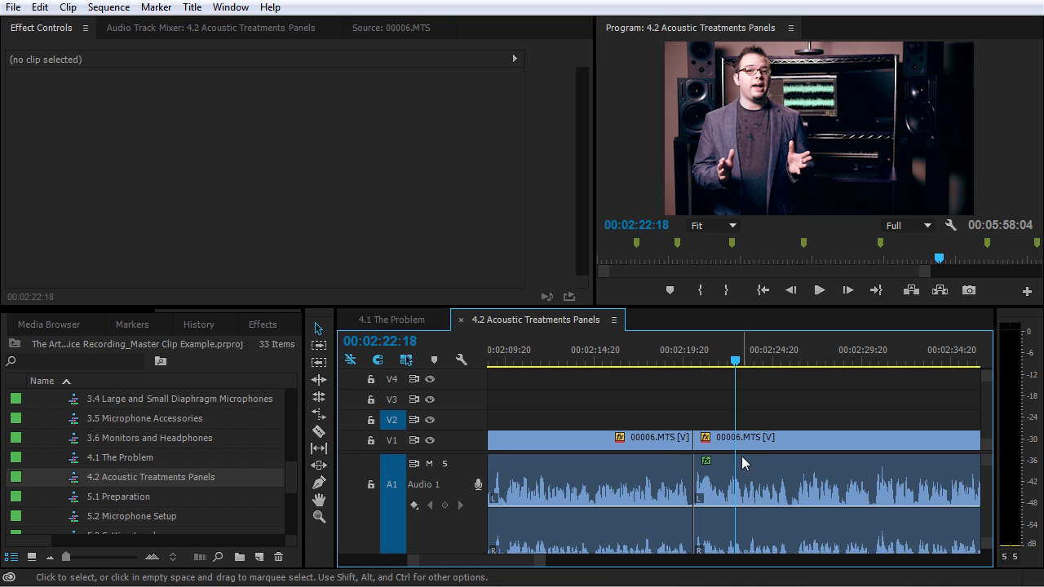
left_click(748, 479)
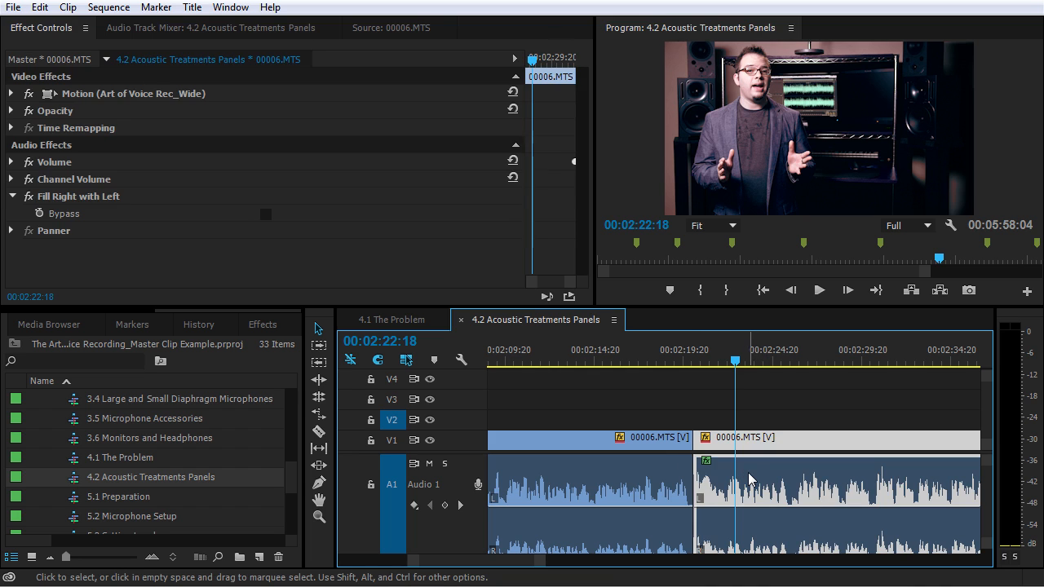
double_click(748, 478)
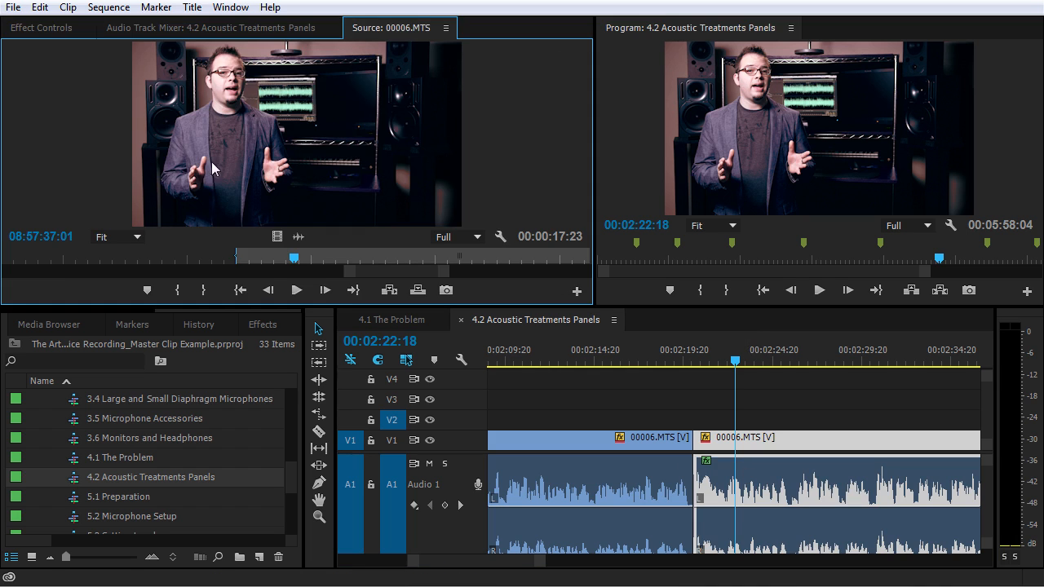
Step: Place Gray Matte from the MATTES bin on track V2, aligned with the start of the 00006.MTS clip under the playhead
left_click_drag(245, 308, 88, 328)
left_click(82, 330)
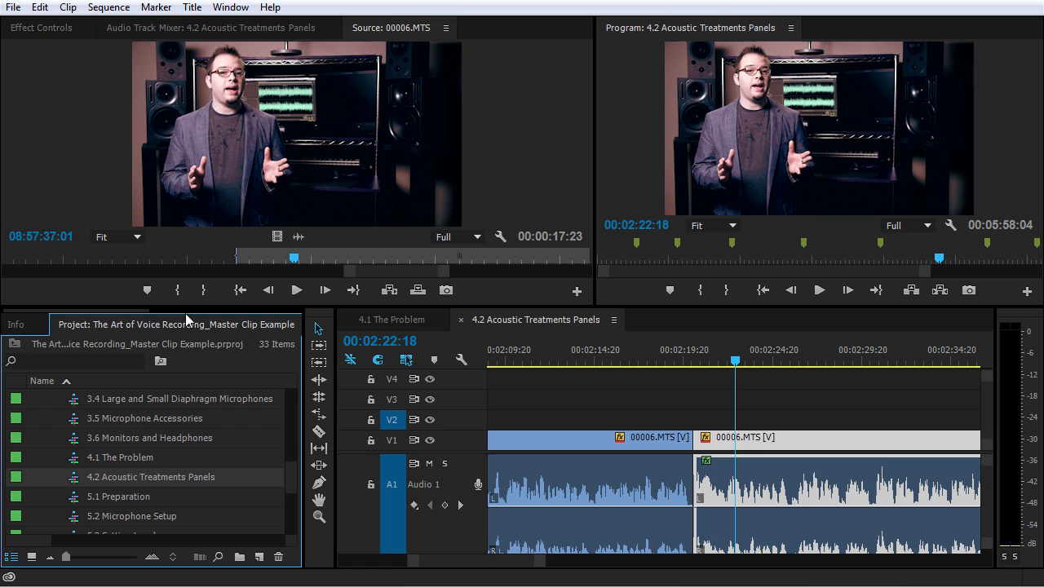
left_click(178, 311)
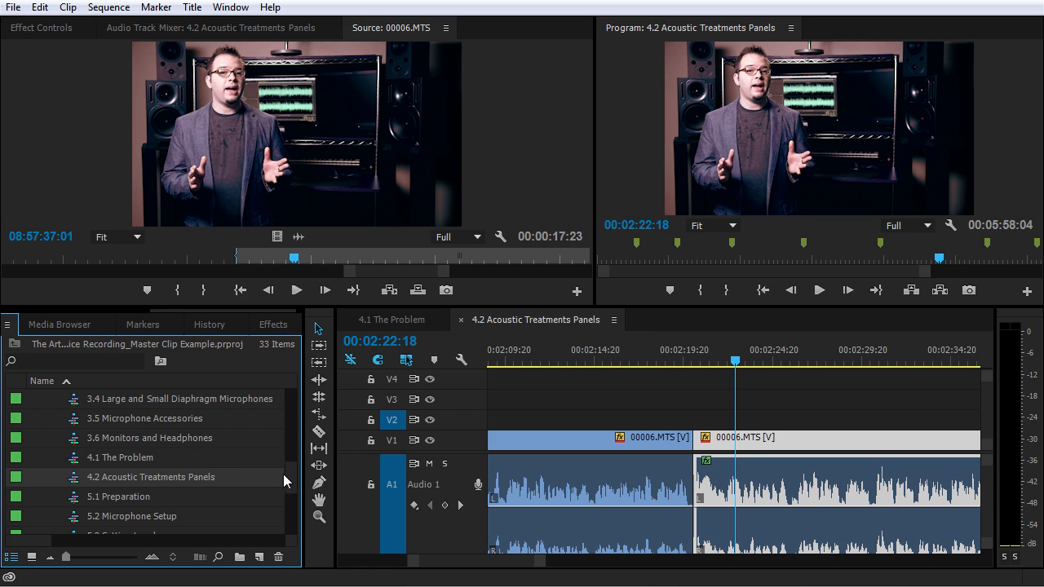
left_click_drag(289, 471, 295, 427)
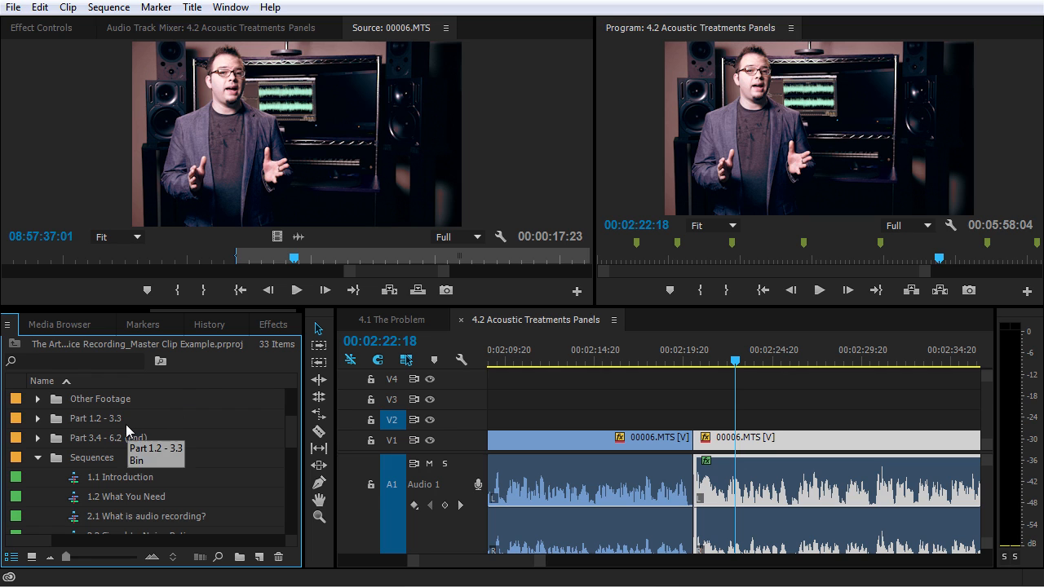
left_click(38, 458)
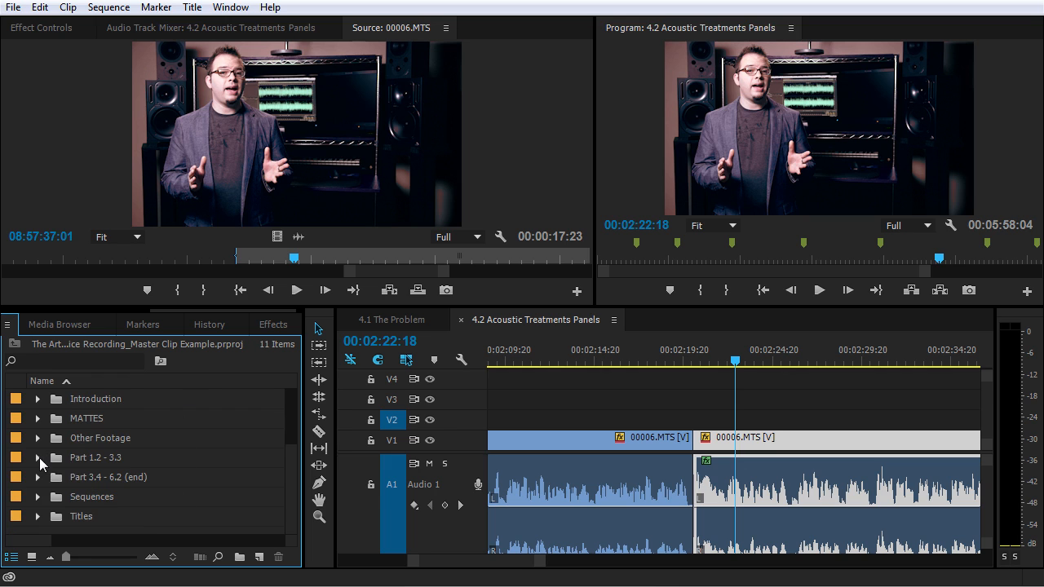
left_click(38, 418)
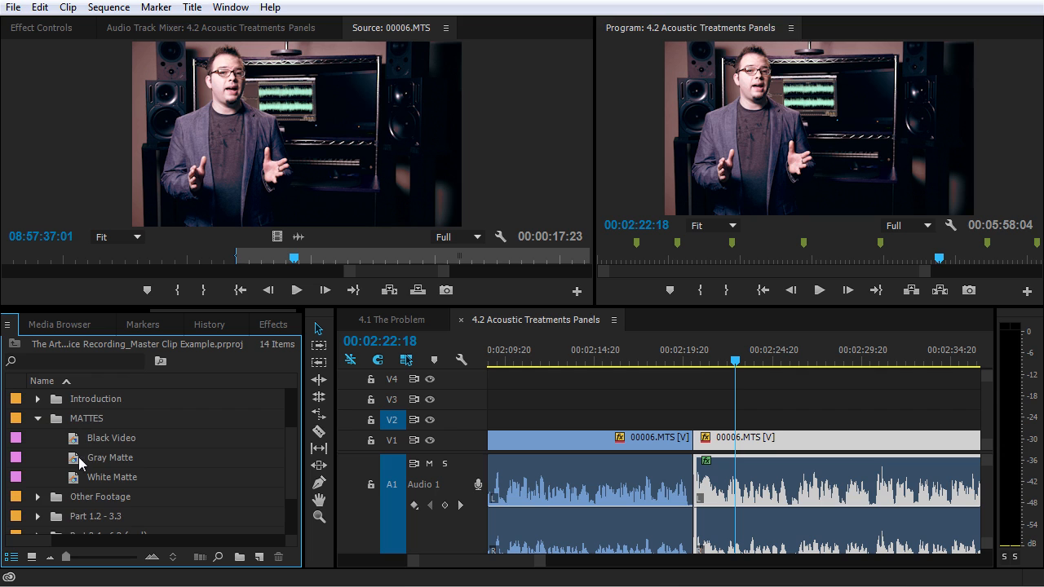
left_click_drag(77, 462, 692, 423)
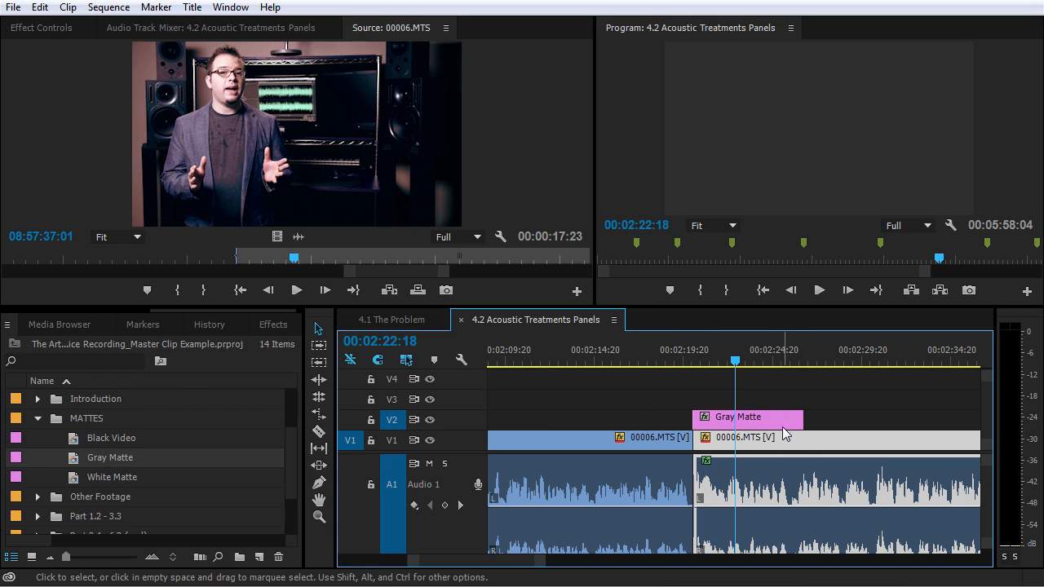
Step: Load the Gray Matte's master from the timeline and show its master clip effects
left_click(782, 423)
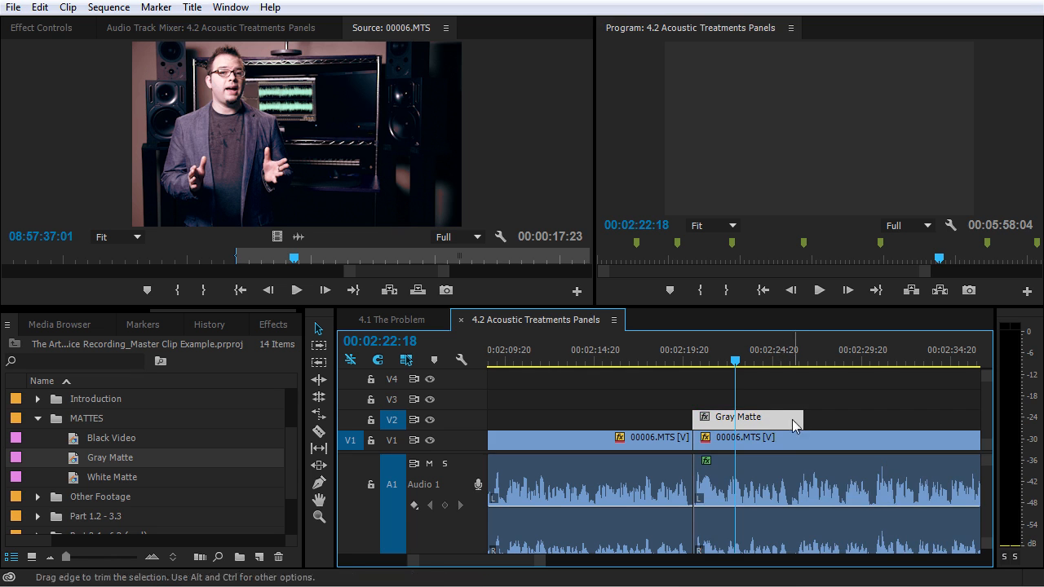
double_click(766, 422)
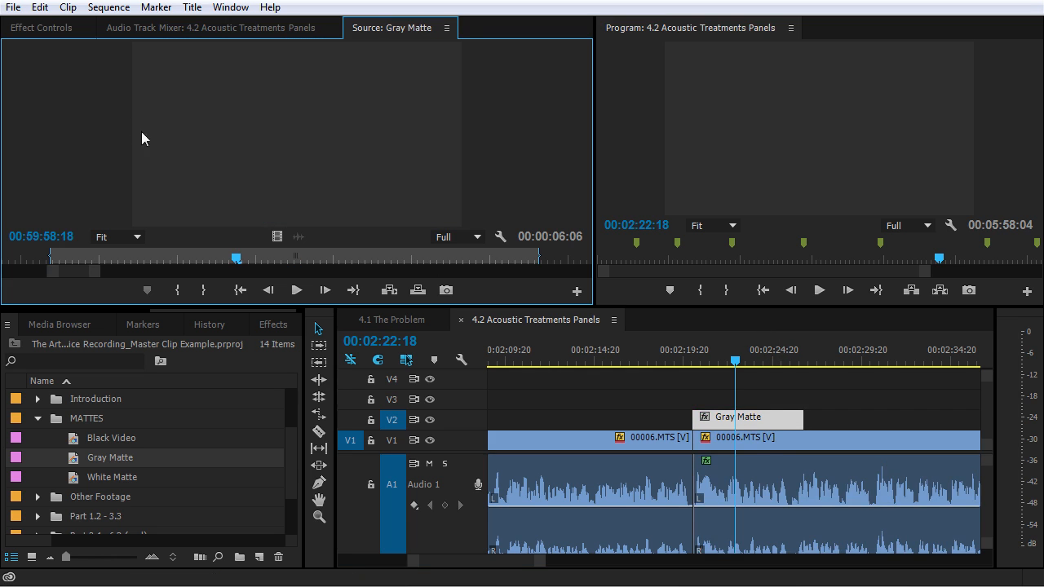
left_click(41, 27)
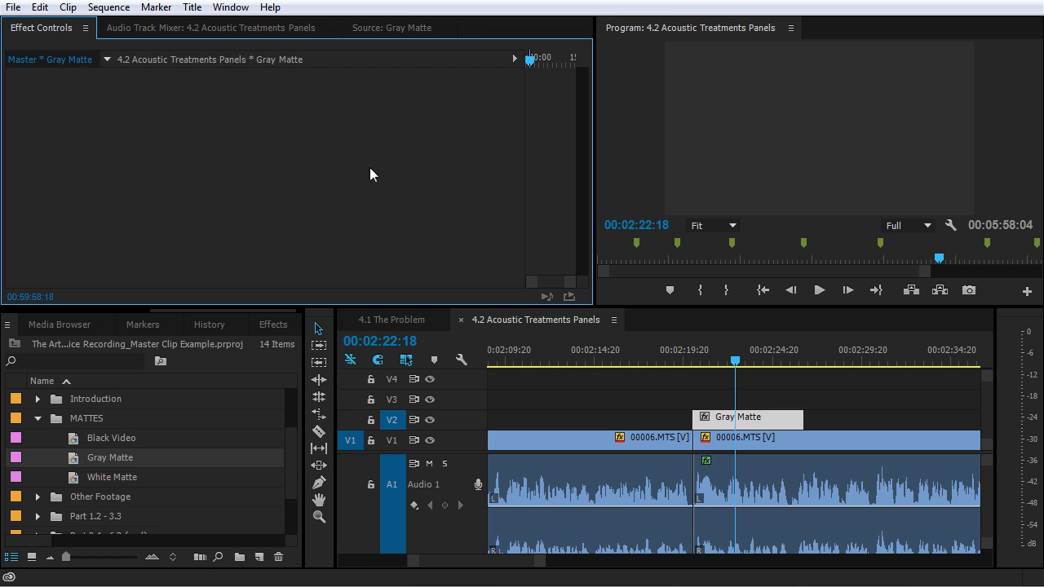
Step: Find the Noise video effect, apply it to the Gray Matte master clip, and set Amount of Noise to 11.0 %
left_click(252, 330)
left_click(70, 346)
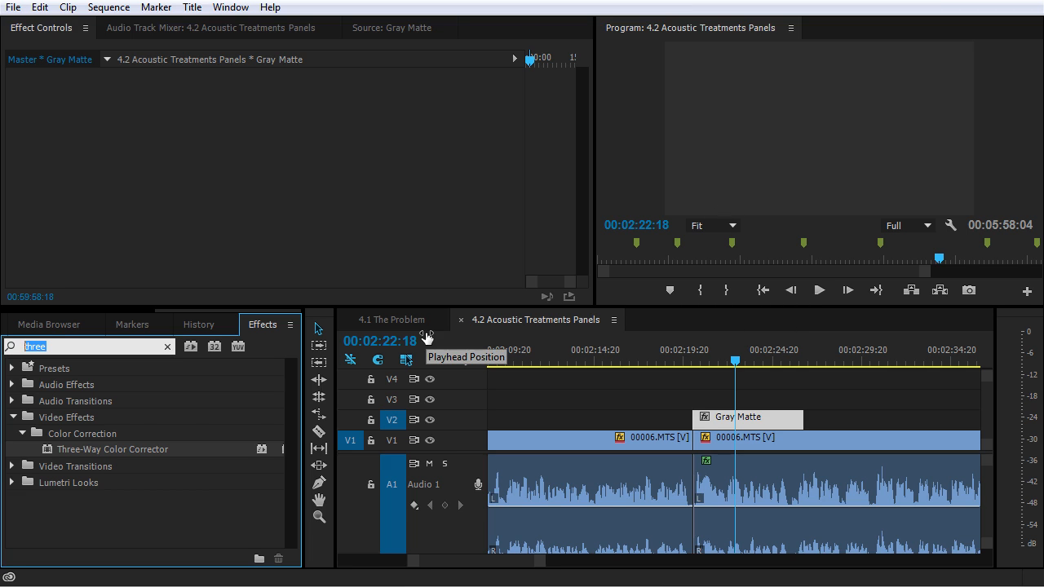
type("noise")
scroll(54, 472, "down", 5)
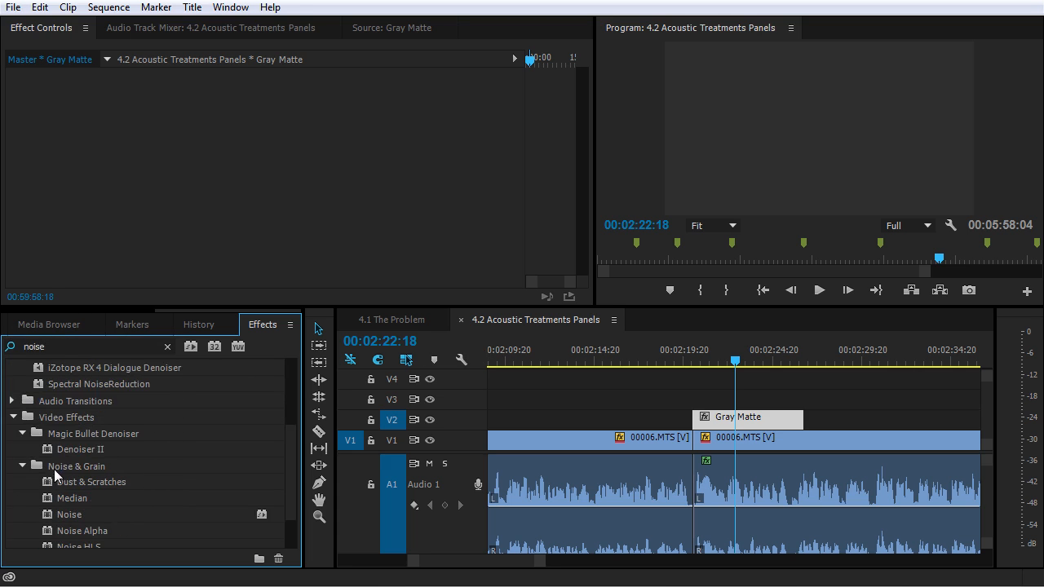
scroll(50, 481, "down", 2)
left_click_drag(47, 470, 178, 132)
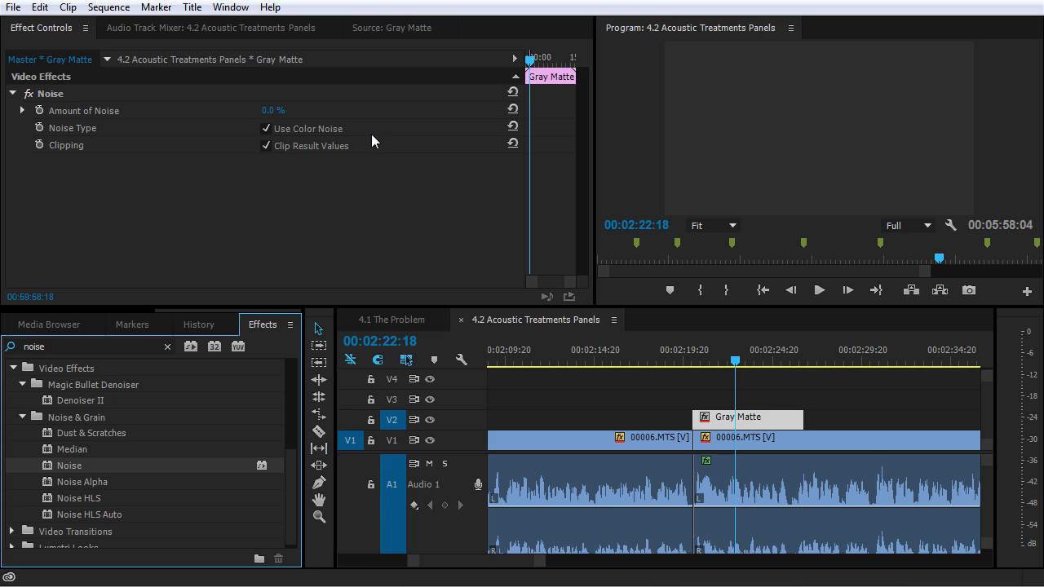
left_click_drag(268, 111, 282, 111)
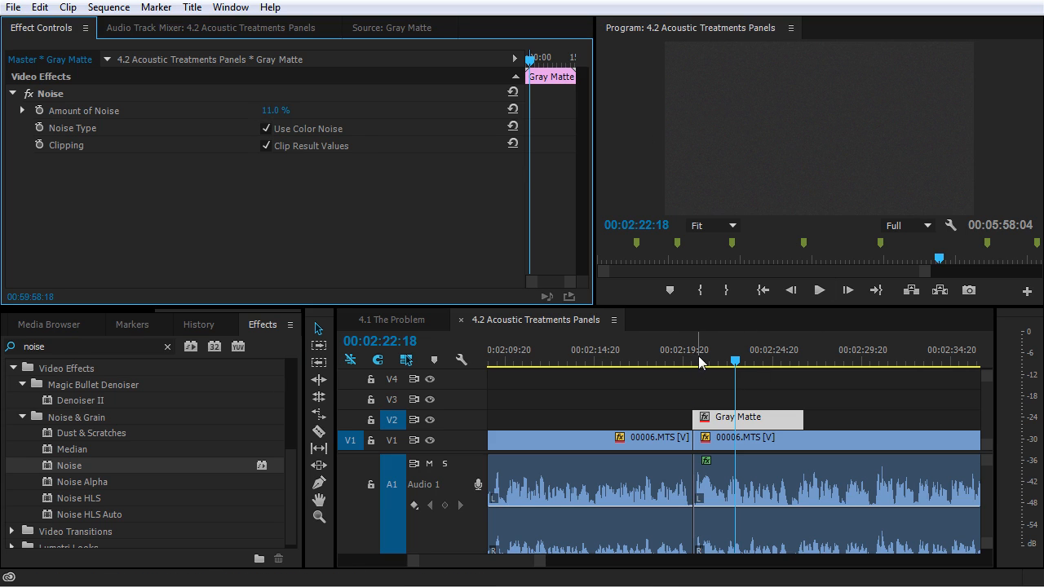
Step: Place another Gray Matte from the MATTES bin on track V2 after the first one, and preview it at 00:02:28:16
left_click(123, 312)
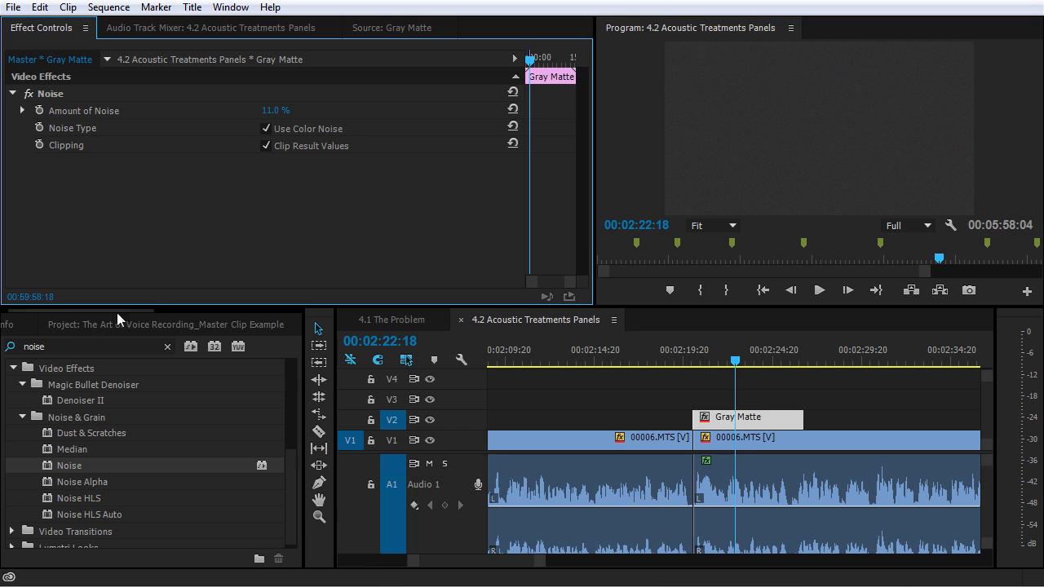
left_click(96, 322)
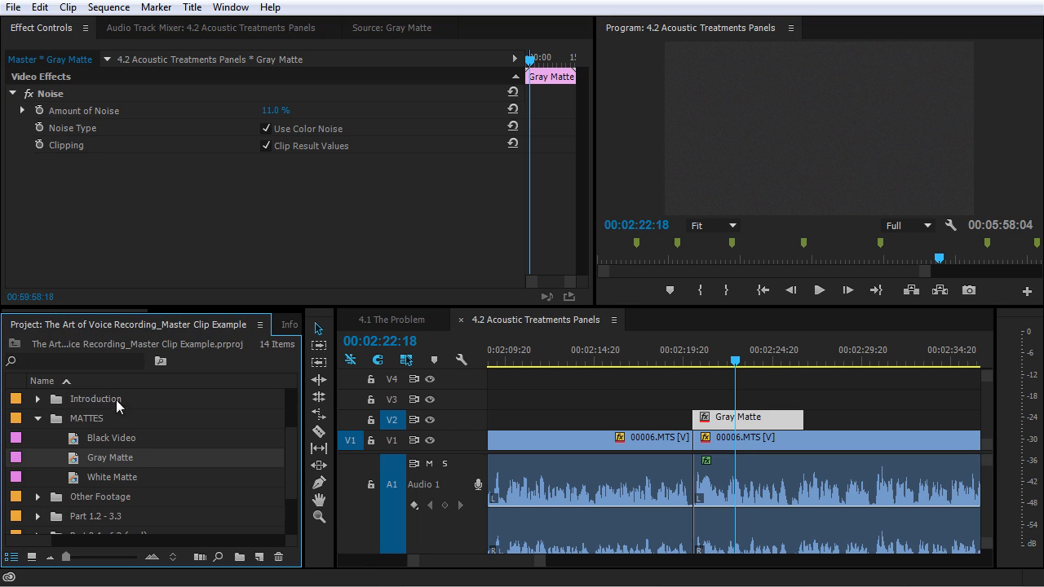
left_click_drag(94, 459, 820, 423)
left_click(839, 364)
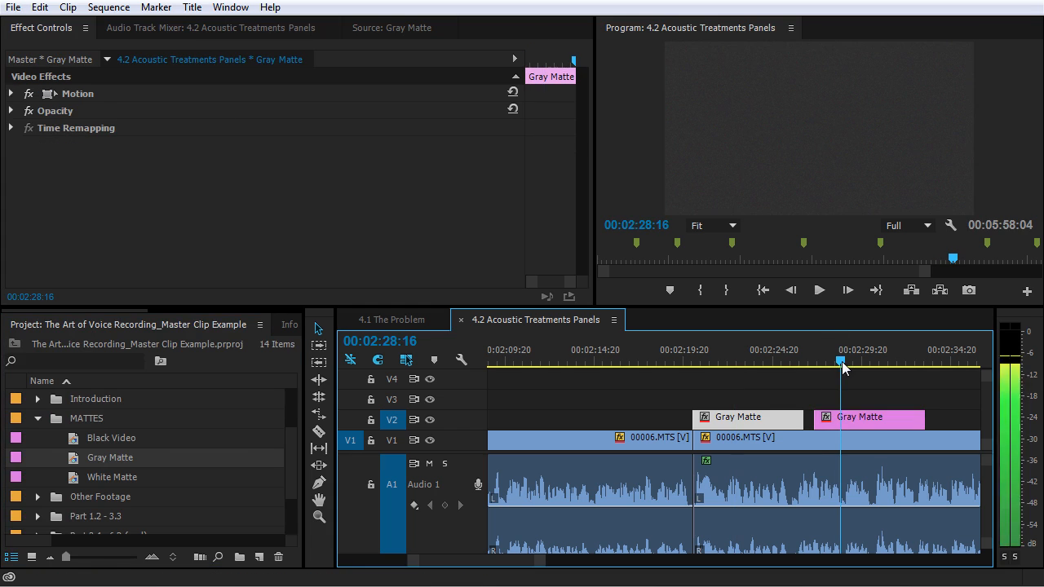
left_click(854, 418)
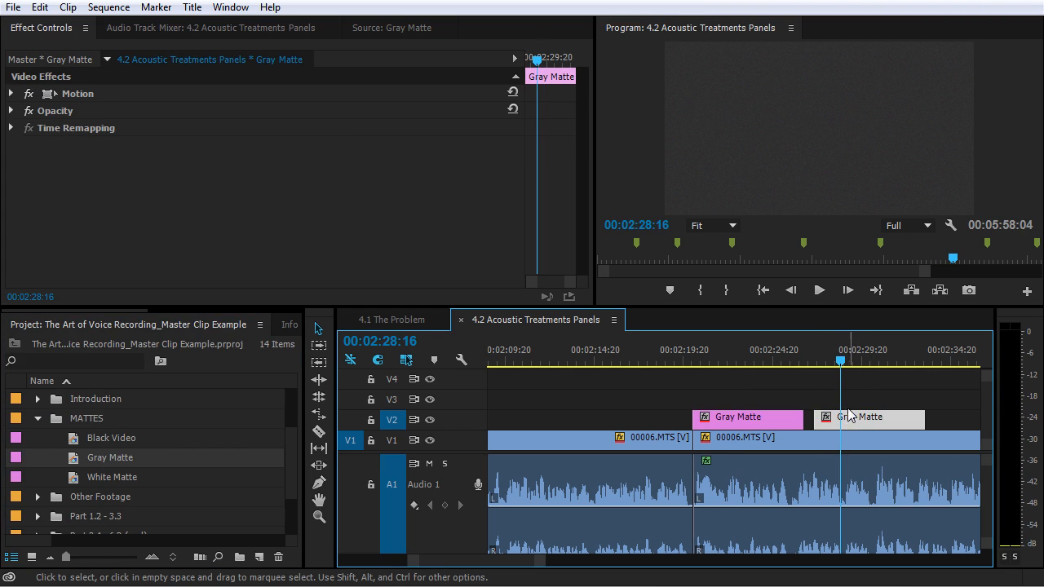
Step: In the 4.1 The Problem sequence, turn off the clip-level Noise (2% Noise) effect on the Gray Matte at 00:01:51:12
key("minus")
key("minus")
key("minus")
key("minus")
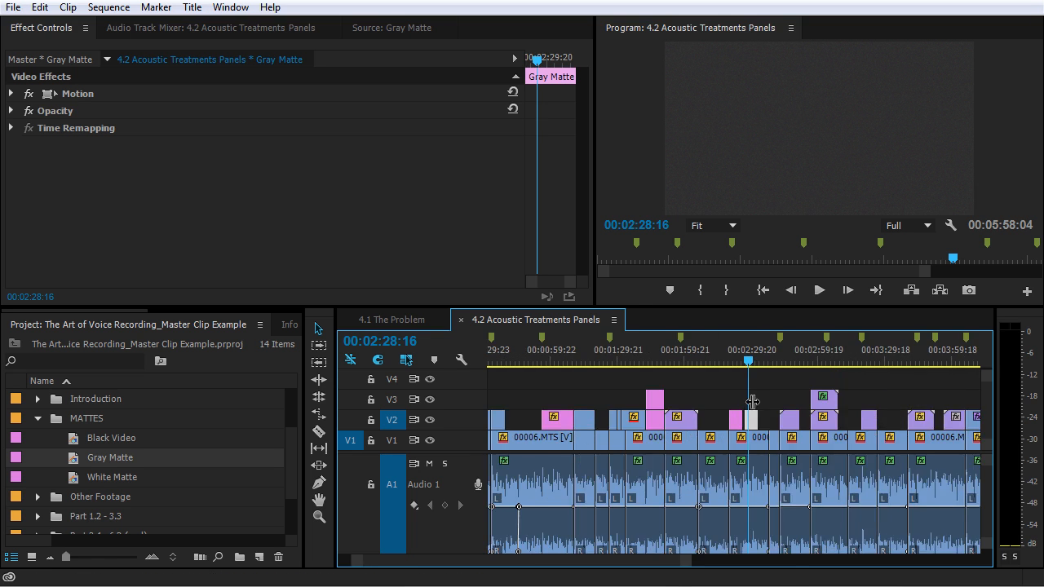
left_click(418, 318)
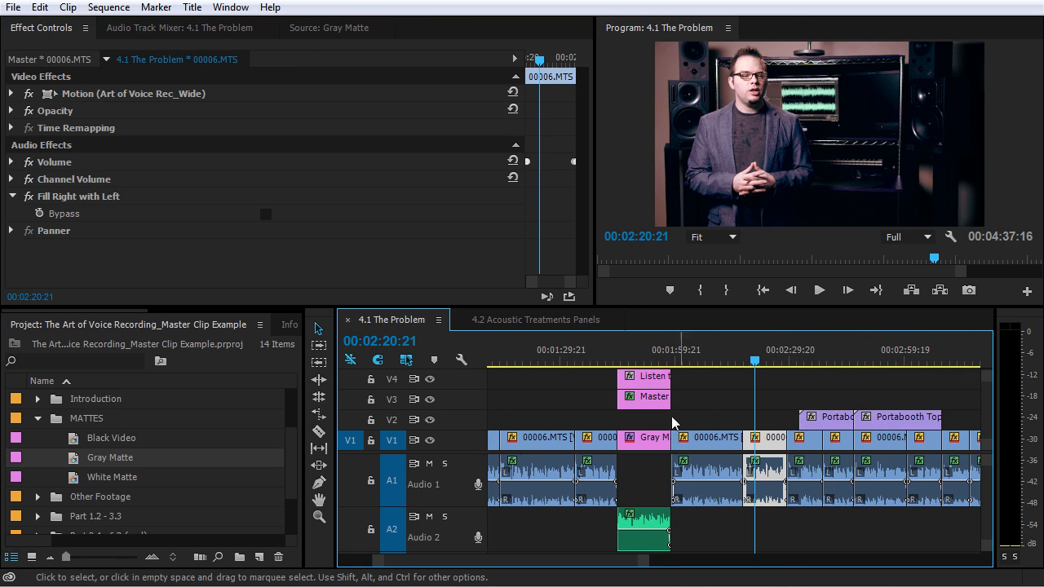
left_click(643, 362)
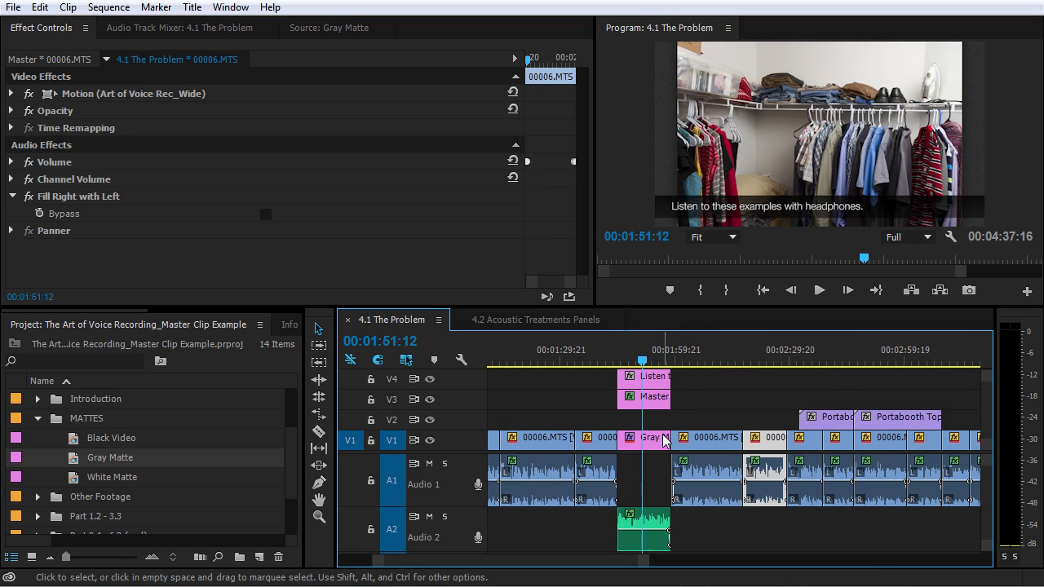
left_click(643, 441)
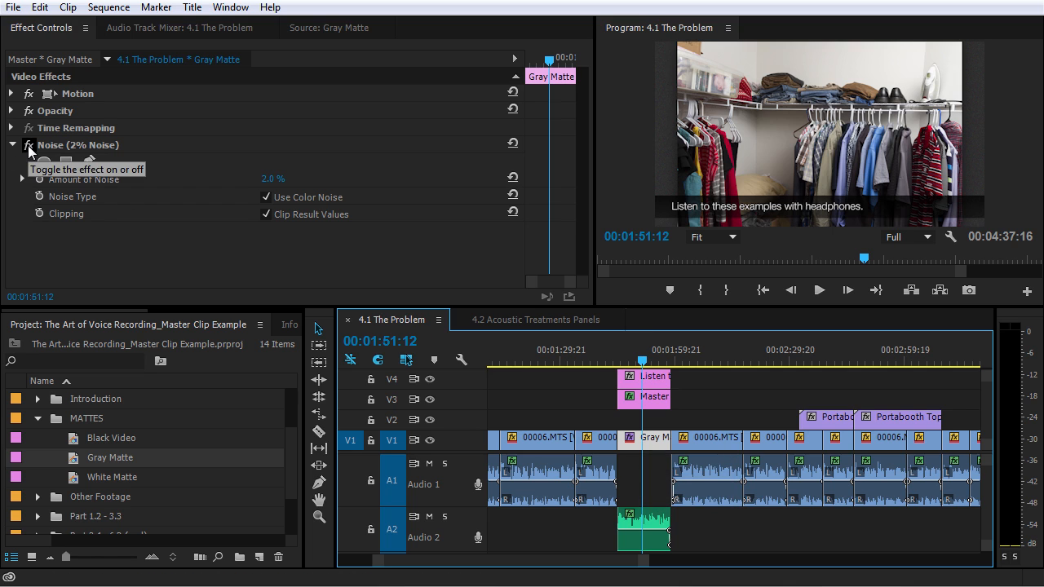
left_click(28, 147)
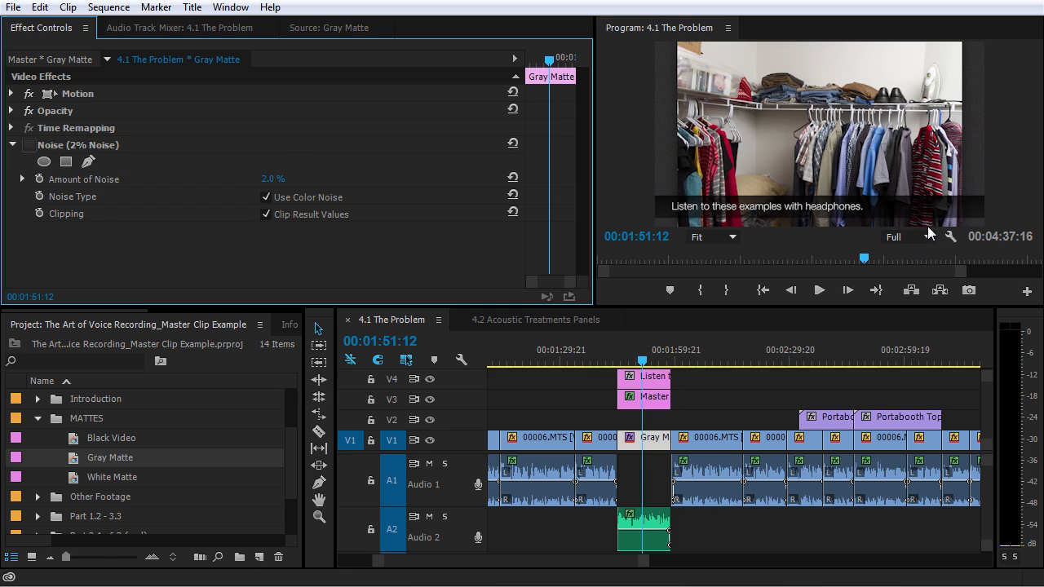
Step: Examine the noise at the Gray Matte's left edge at 100% zoom, and show the matte's master clip effects
left_click(738, 237)
left_click(736, 351)
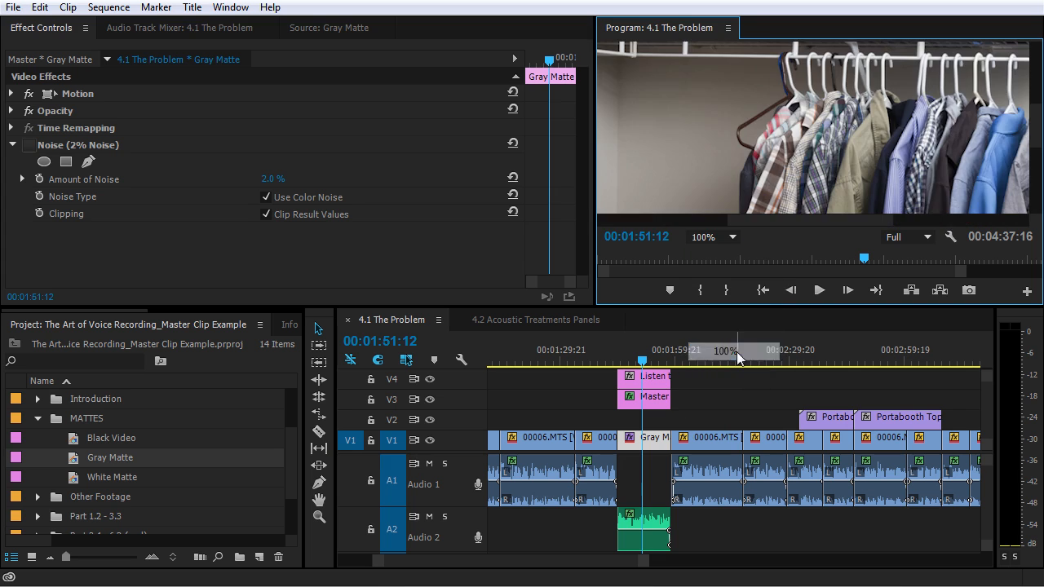
left_click_drag(779, 219, 649, 221)
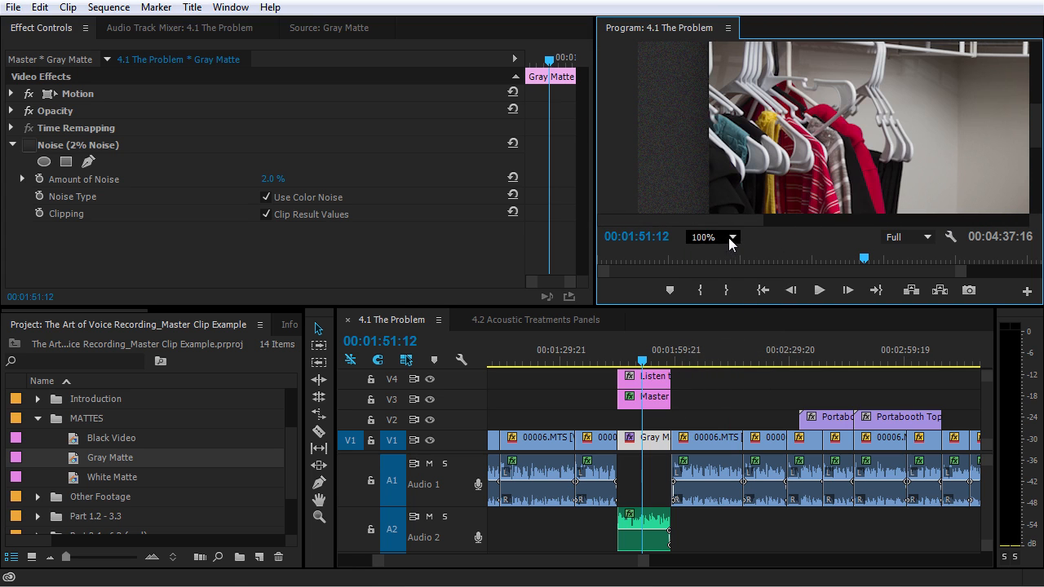
left_click(659, 440)
double_click(659, 441)
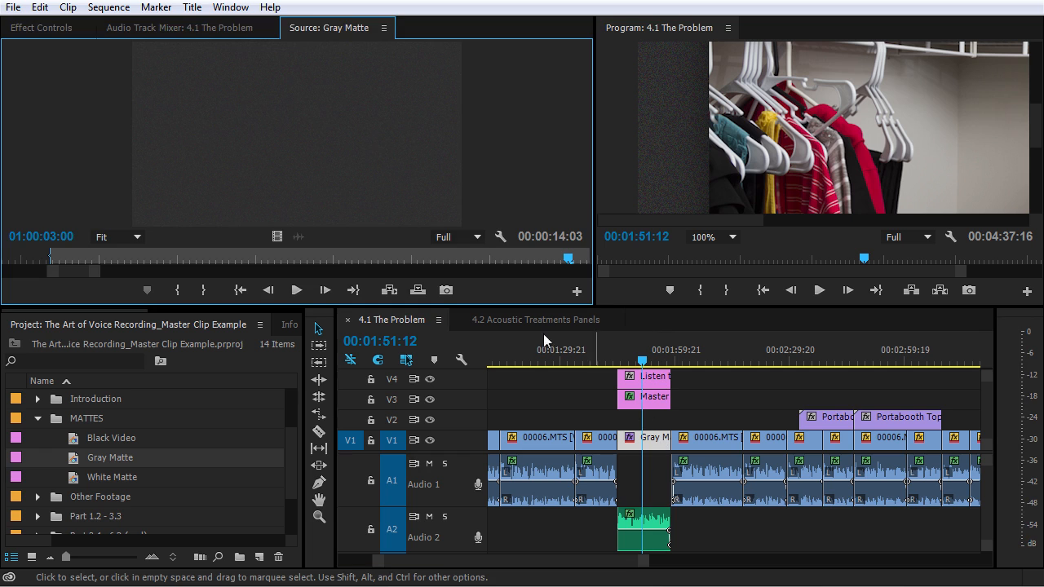
left_click(54, 29)
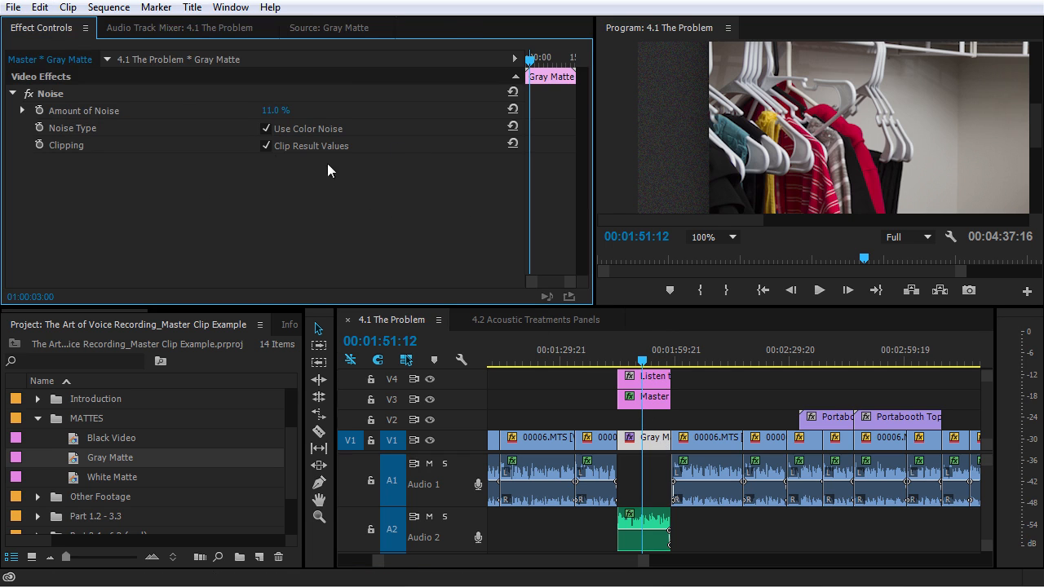
Step: Create an adjustment layer and place it on empty track V4 at about 00:02:08, above the 00006.MTS clip
left_click(38, 418)
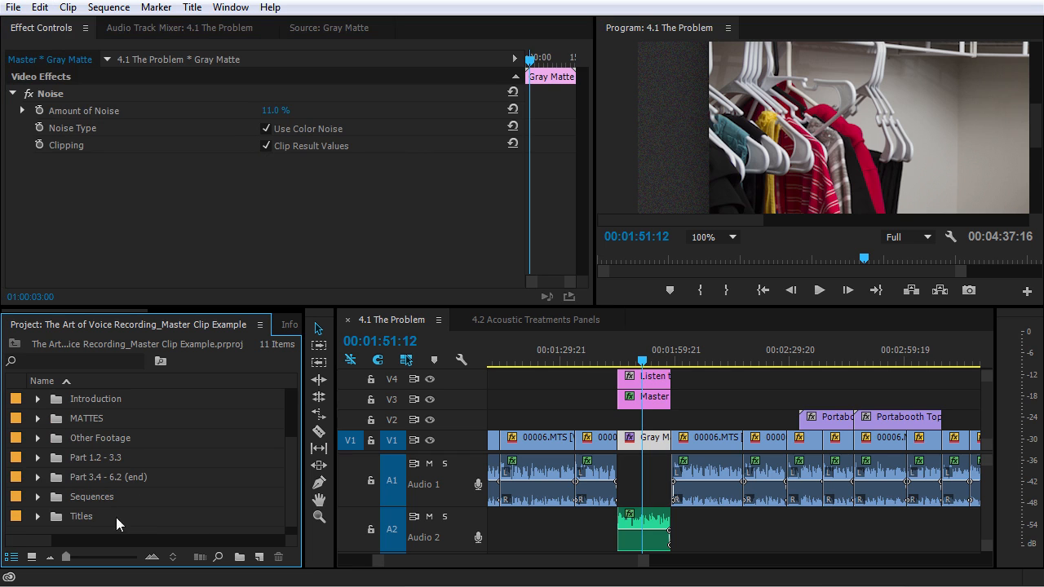
left_click(258, 557)
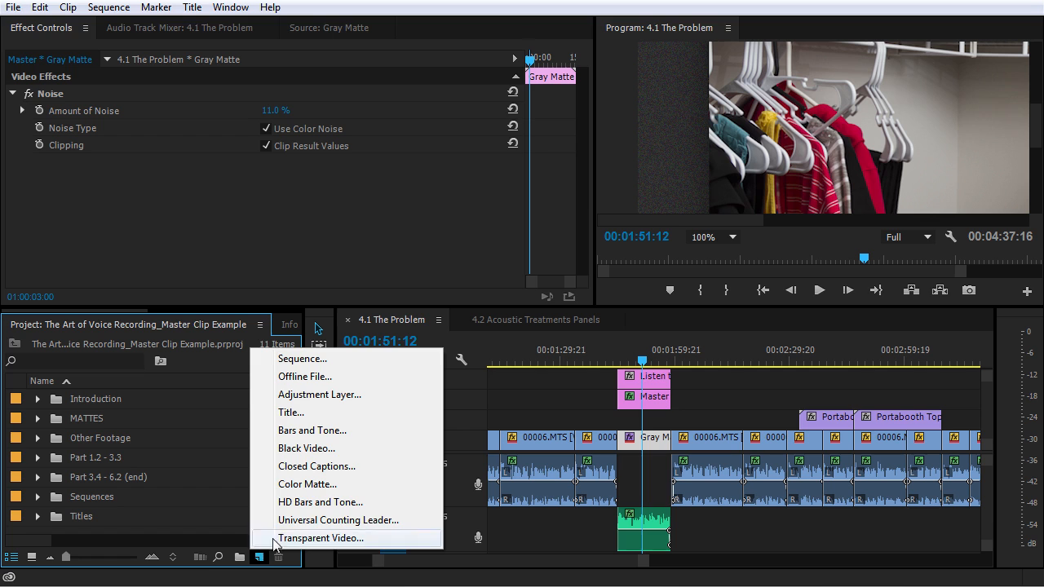
left_click(341, 395)
left_click(547, 347)
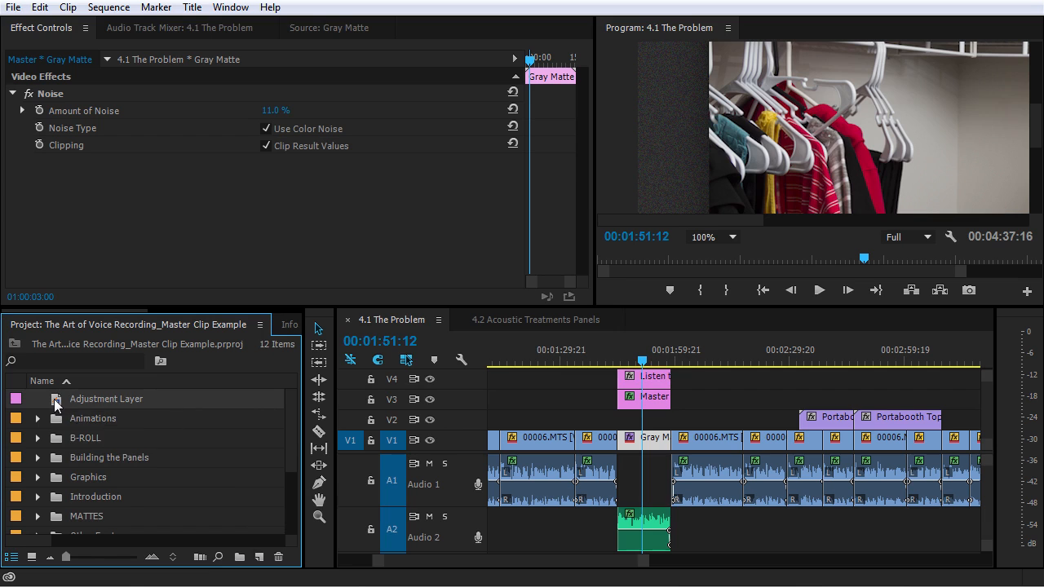
left_click_drag(55, 401, 705, 385)
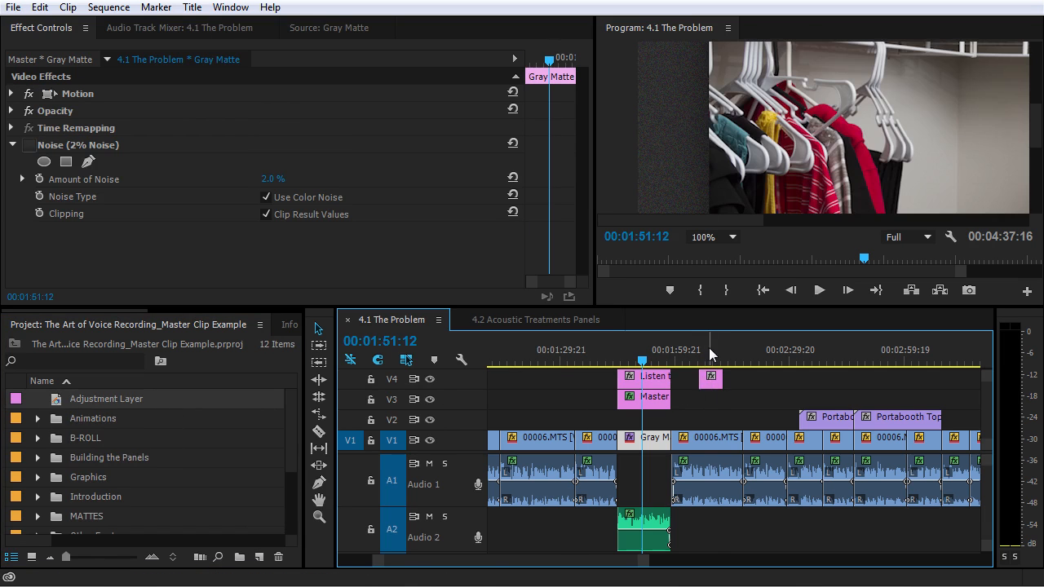
left_click(708, 349)
left_click(719, 383)
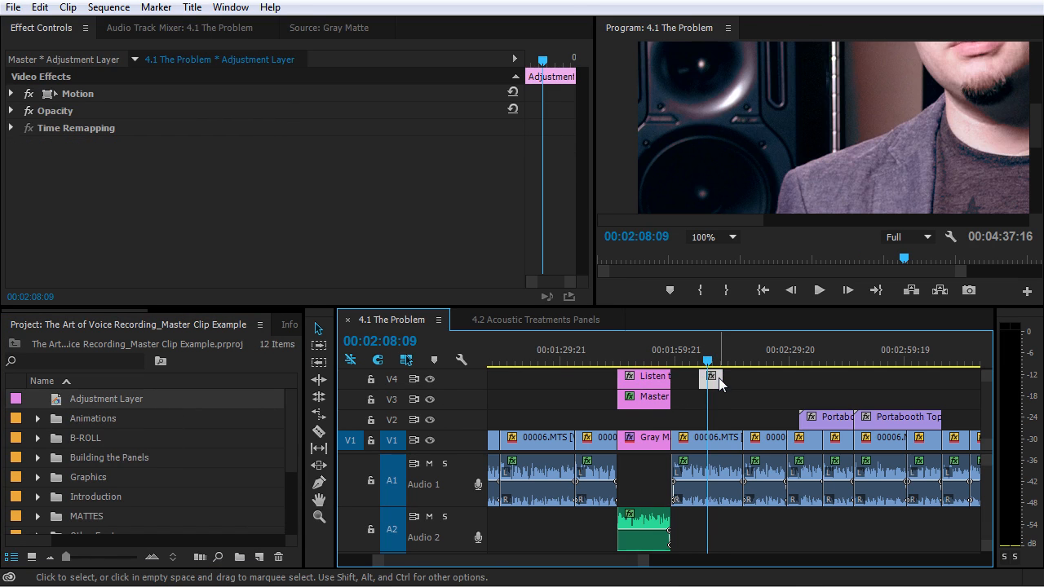
Step: Fit the Program Monitor view, load the adjustment layer's master from the timeline, and show its master clip effects
left_click(728, 236)
left_click(725, 256)
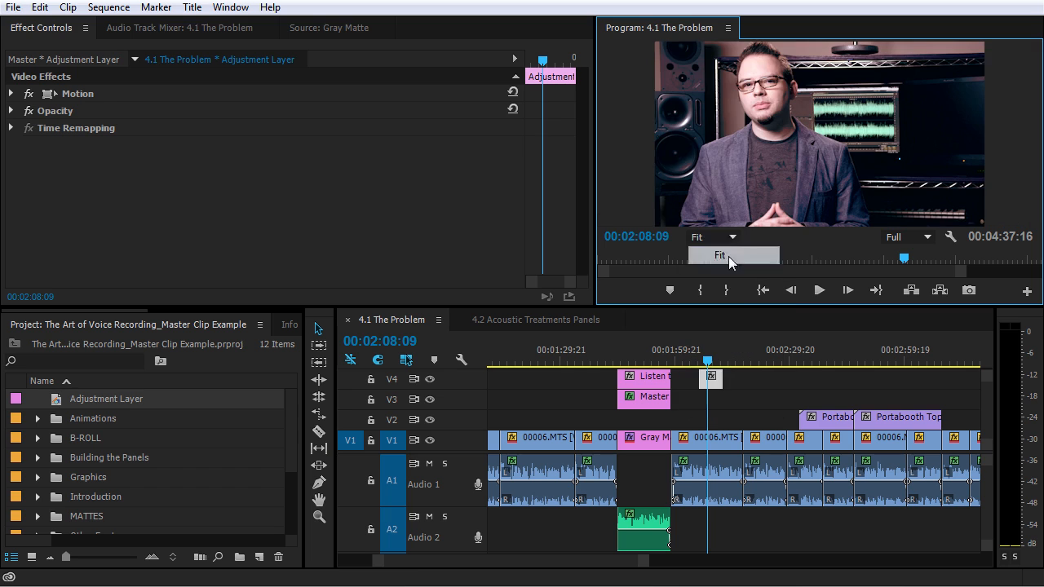
double_click(713, 378)
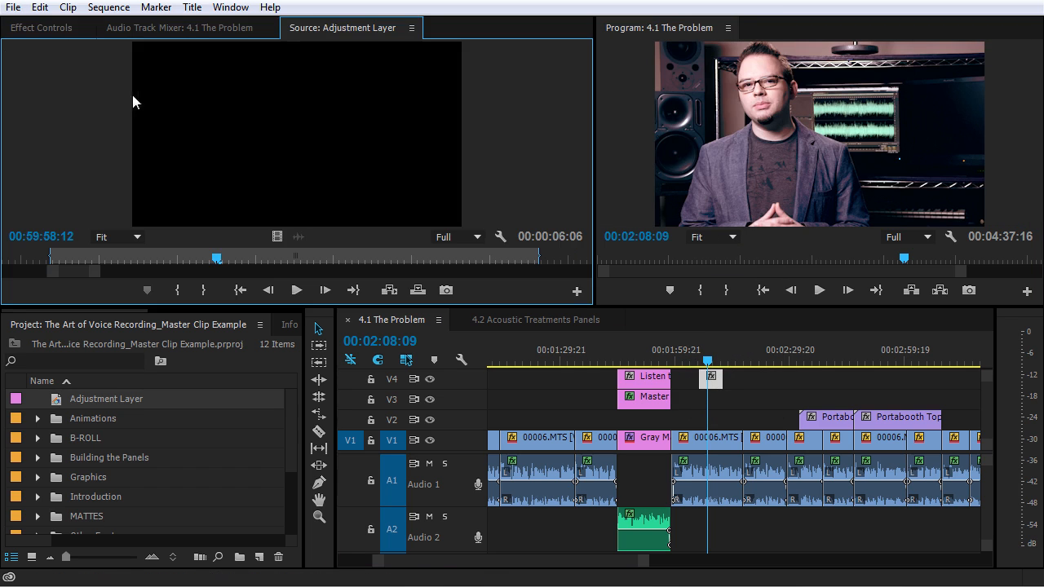
left_click(44, 28)
scroll(270, 314, "down", 3)
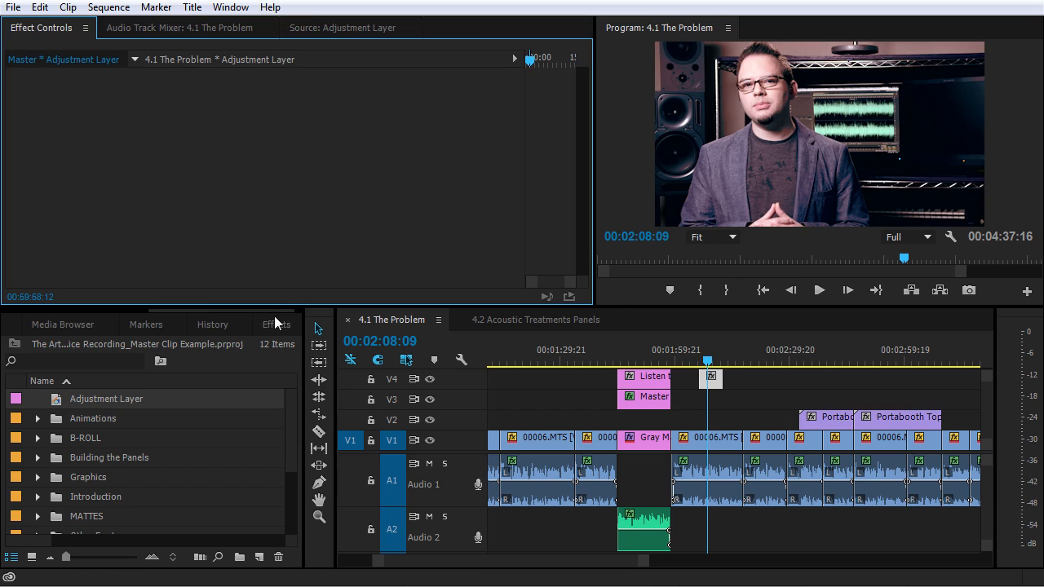
Step: Find the RGB Curves effect and apply it to the adjustment layer's master clip
left_click(272, 327)
left_click(80, 352)
type("cu")
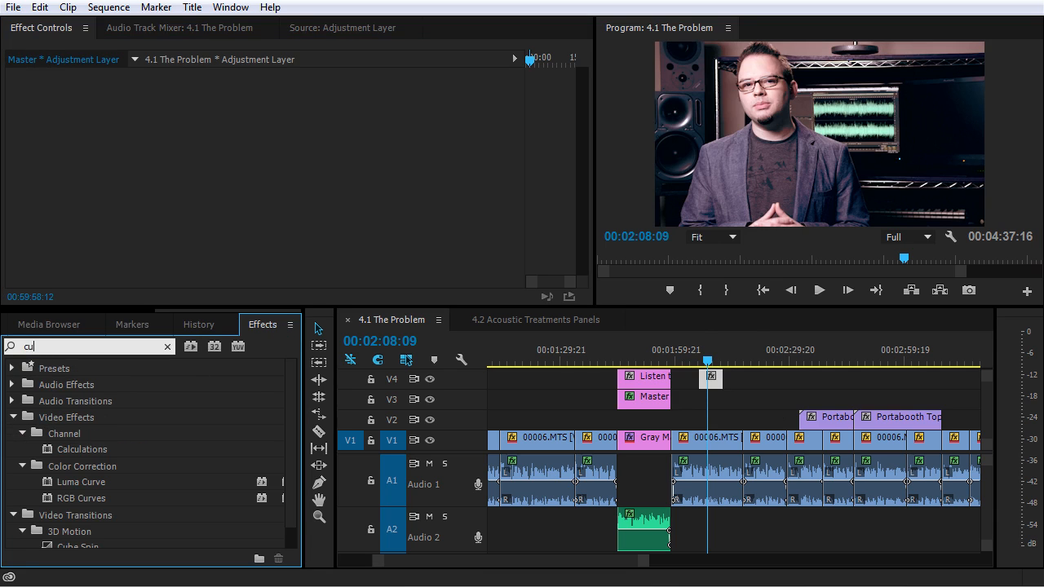
type("r")
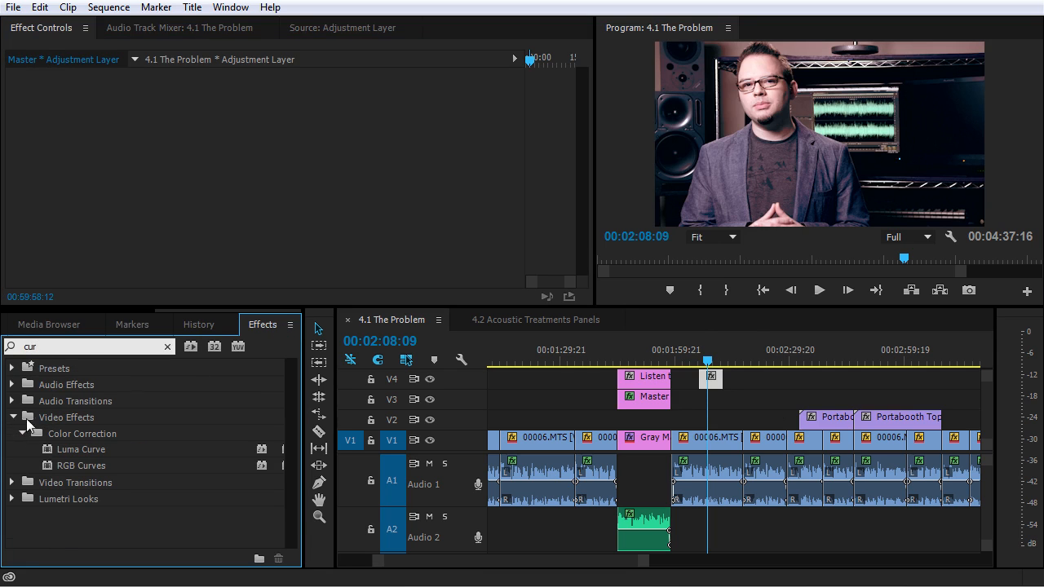
left_click_drag(93, 464, 195, 181)
Step: Shape the Master curve into a slight S by raising the highlights and lowering the shadows
scroll(216, 234, "down", 2)
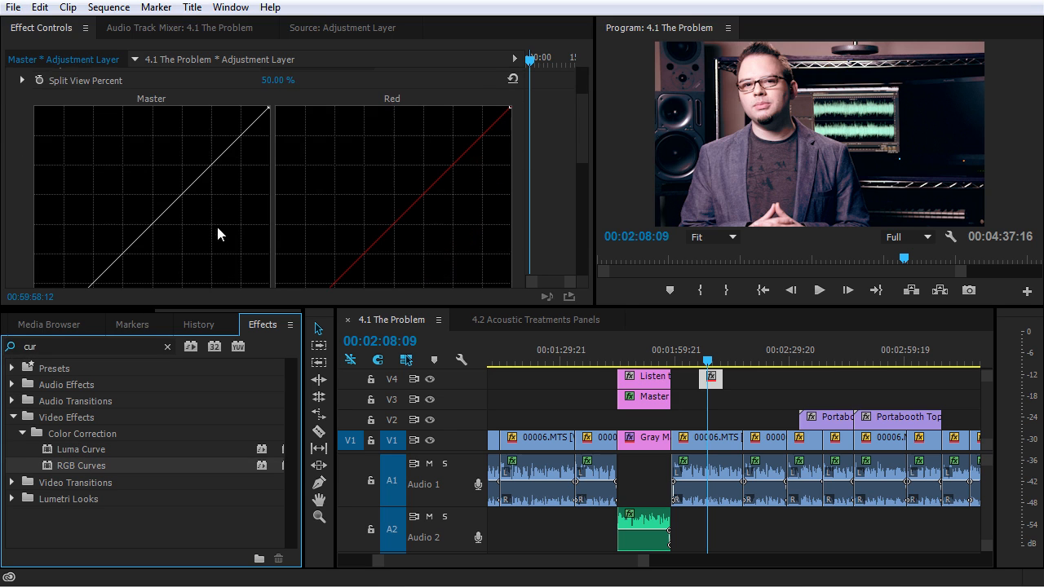
left_click_drag(222, 149, 226, 138)
scroll(179, 181, "down", 2)
left_click_drag(85, 212, 79, 223)
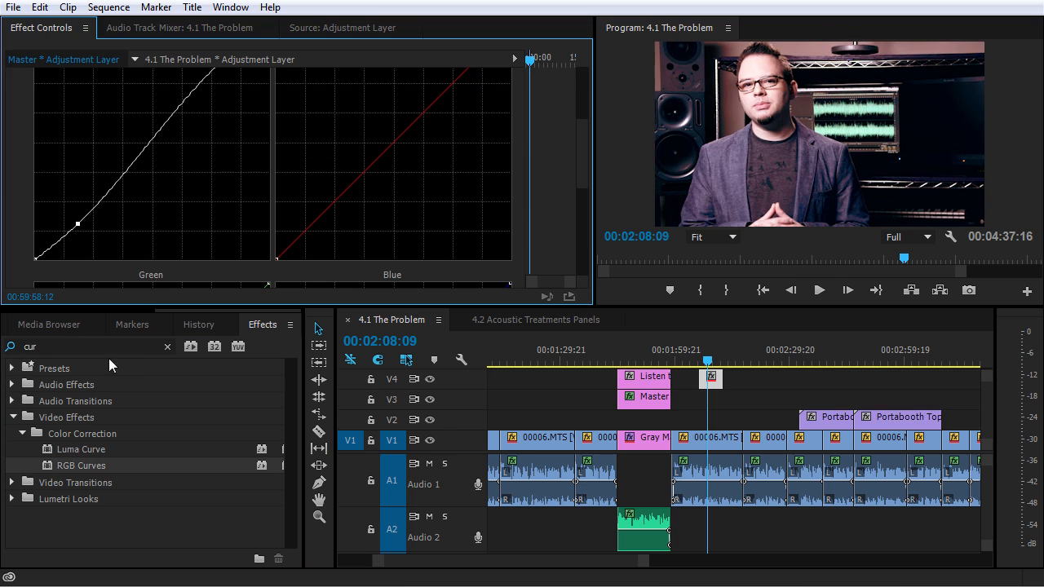
Step: Rename the adjustment layer in the project as Light Contrast
left_click(95, 311)
left_click(51, 326)
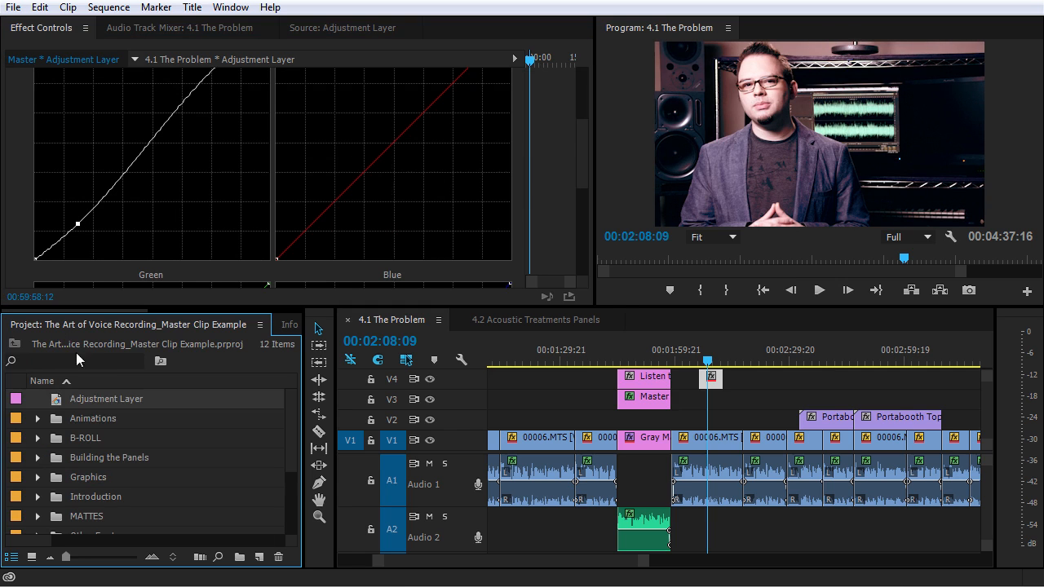
left_click(101, 397)
type("Light Contrast")
key("Tab")
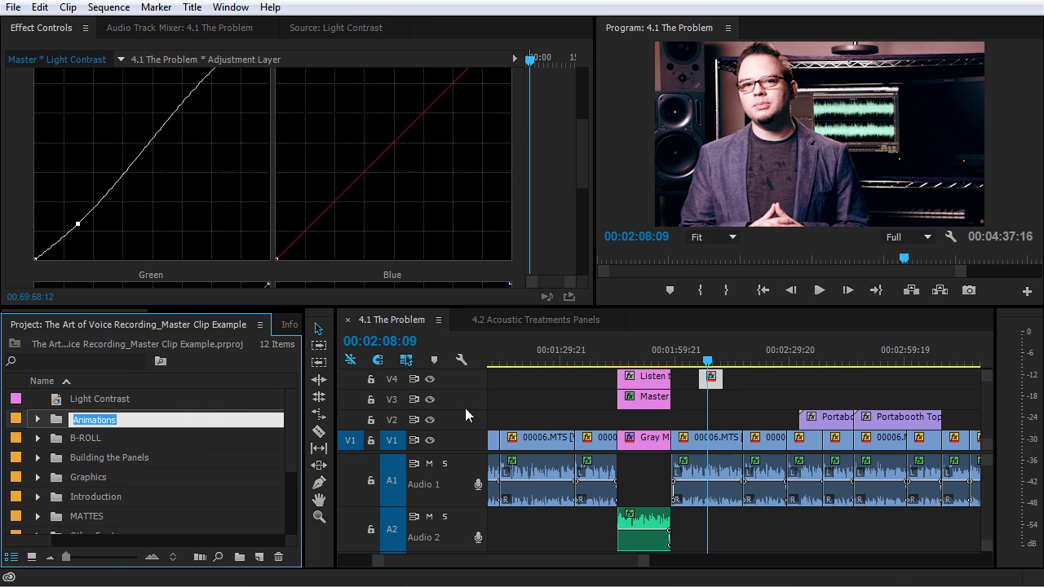
Step: Place Light Contrast on track V3 over the full length of the Portabooth clip at 00:02:37:19, and compare with V3's output toggled
left_click(819, 353)
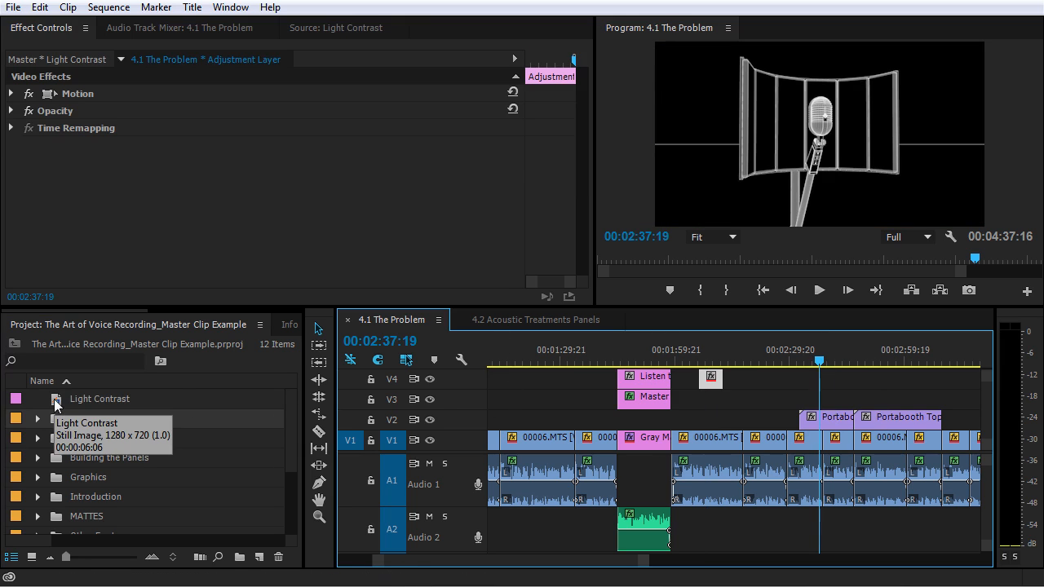
left_click(55, 403)
left_click_drag(57, 404, 853, 400)
left_click(430, 400)
left_click(430, 401)
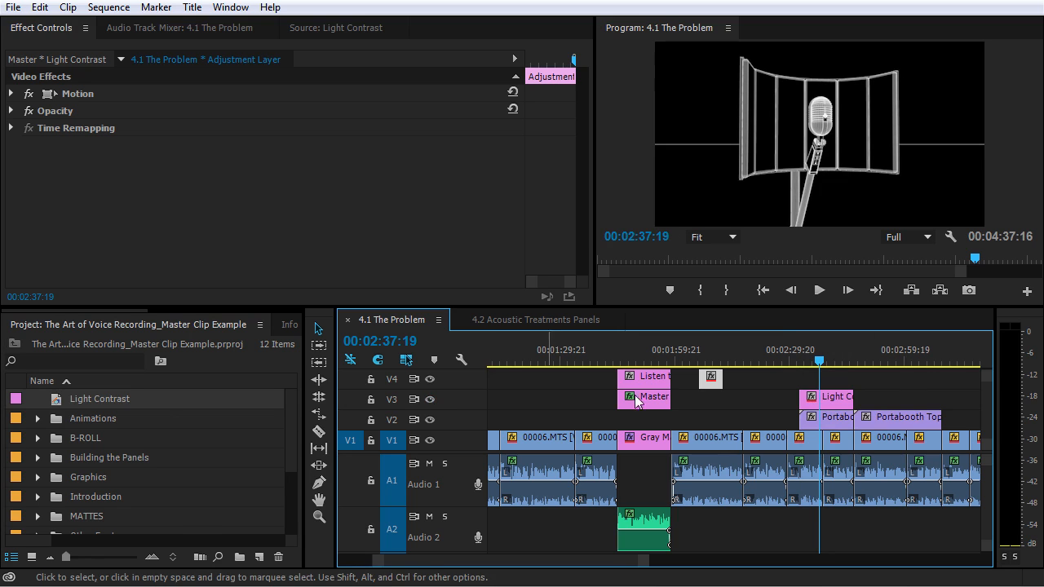
left_click(828, 402)
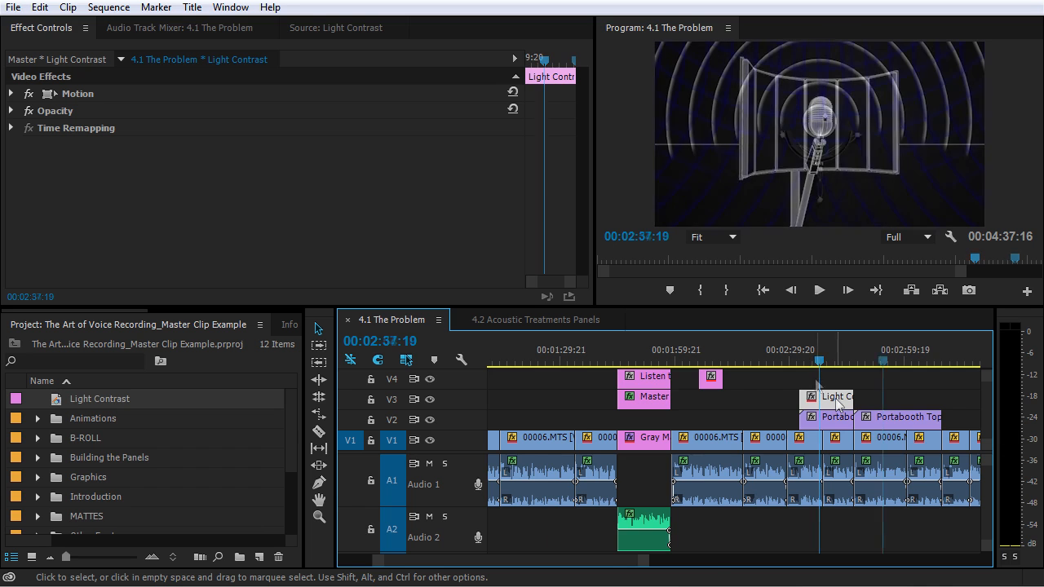
Step: Place Light Contrast on track V4 over the full V3 00006.MTS clip at 00:04:07:19, and compare with V4's output toggled
left_click_drag(931, 367, 951, 367)
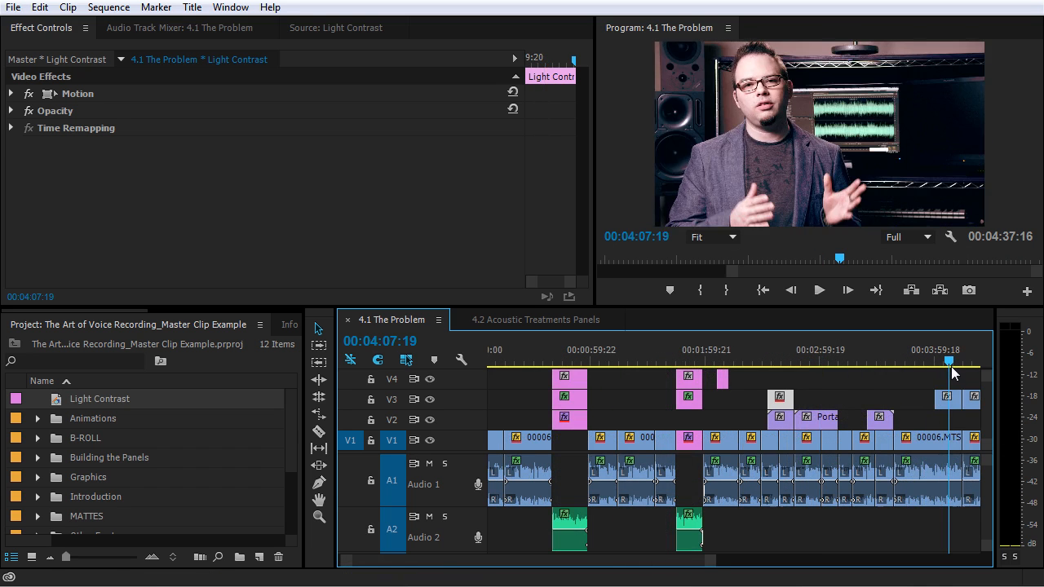
key("equal")
key("equal")
left_click_drag(163, 399, 783, 381)
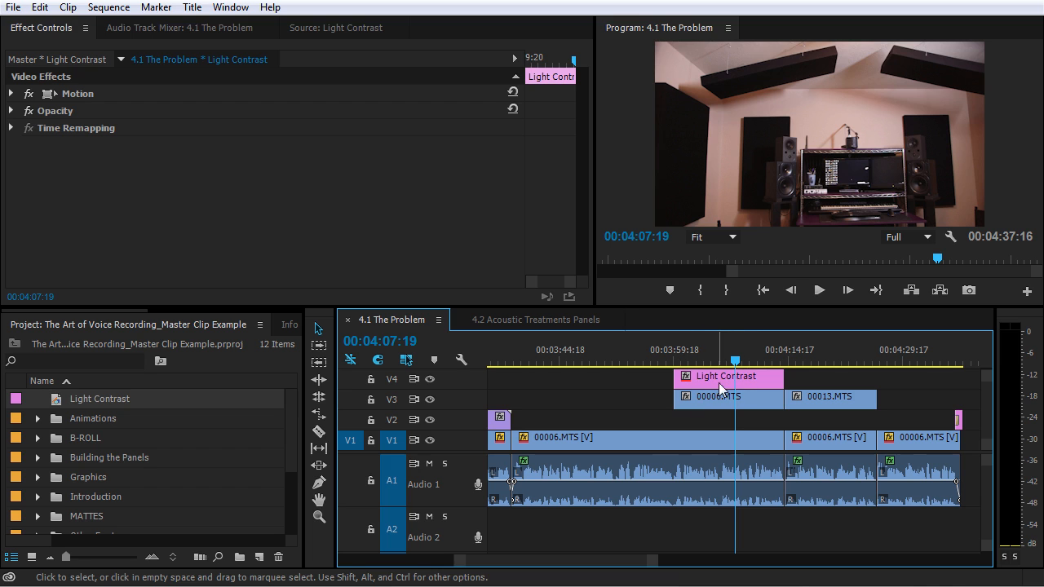
left_click(430, 380)
left_click(430, 380)
left_click(430, 380)
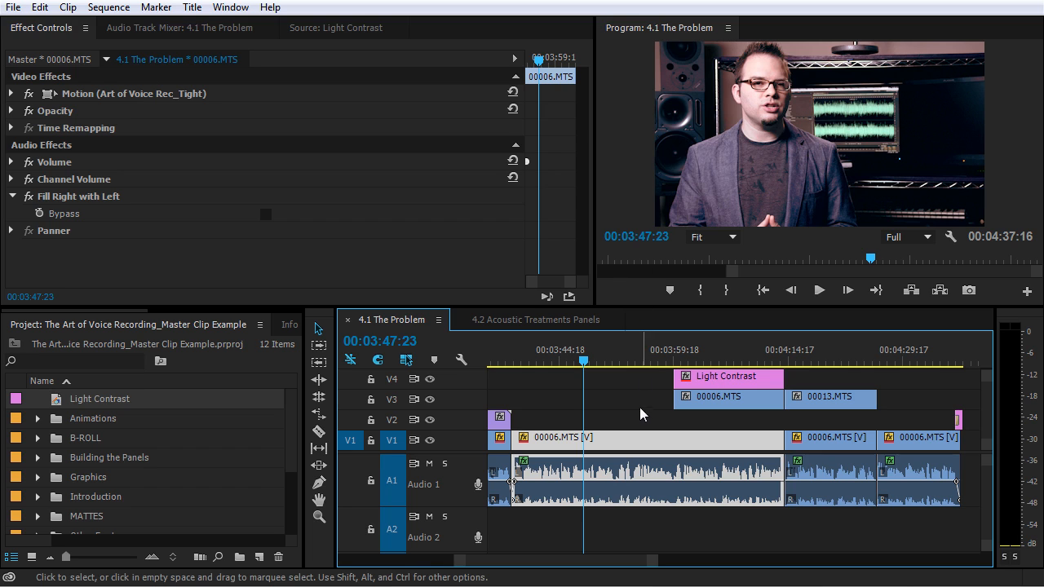
Step: Load the master of the V1 00006.MTS clip at 00:03:47:23 into the Source Monitor
key("minus")
key("minus")
key("minus")
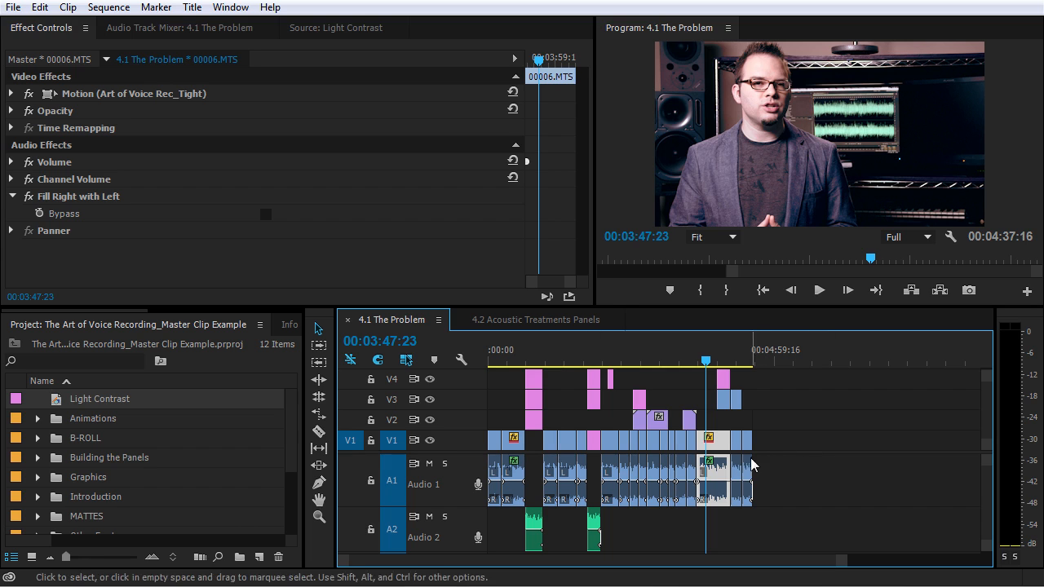
double_click(715, 436)
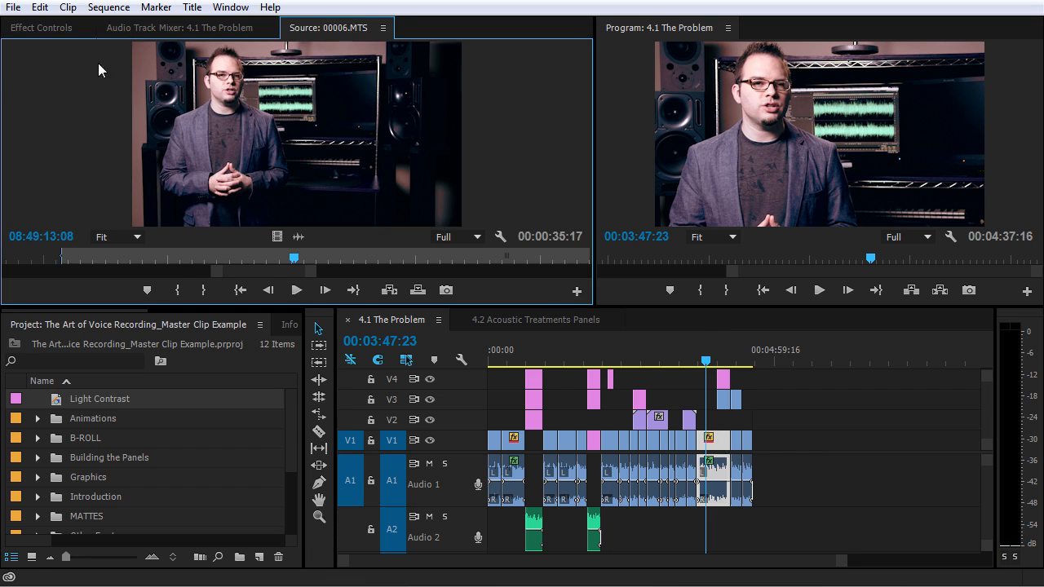
Step: Soften the Shadows and Midtones colour shifts in the master clip's Three-Way Color Corrector by bringing both balance points closer to centre
left_click(64, 30)
scroll(217, 236, "down", 3)
left_click_drag(134, 186, 122, 167)
left_click_drag(267, 118, 270, 160)
scroll(285, 196, "down", 3)
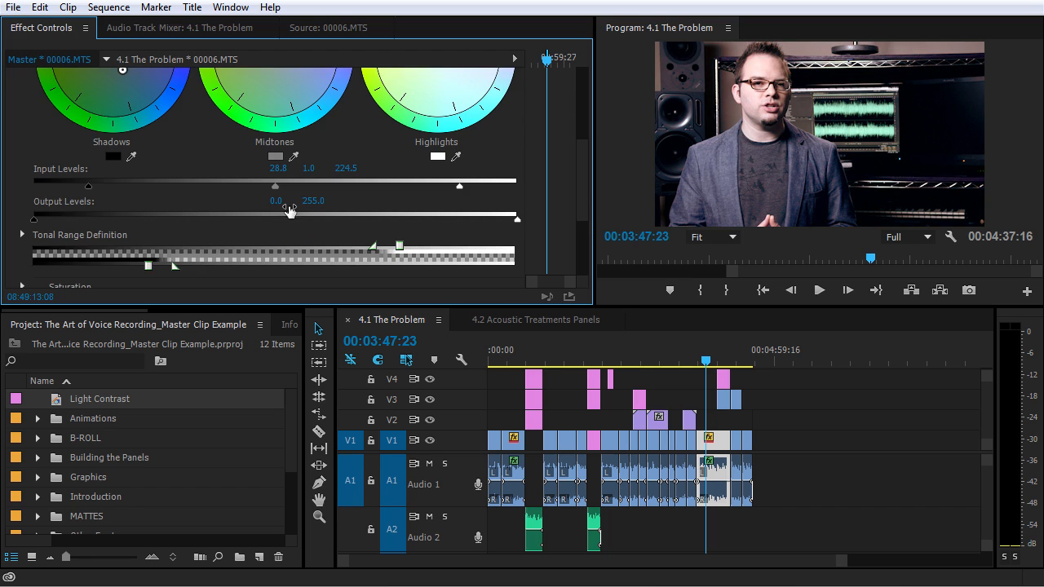
Step: Set the master clip's Input Levels to 18.1 black and 236.1 white, and compare with the Three-Way Color Corrector toggled
left_click_drag(89, 186, 68, 187)
left_click_drag(461, 186, 480, 187)
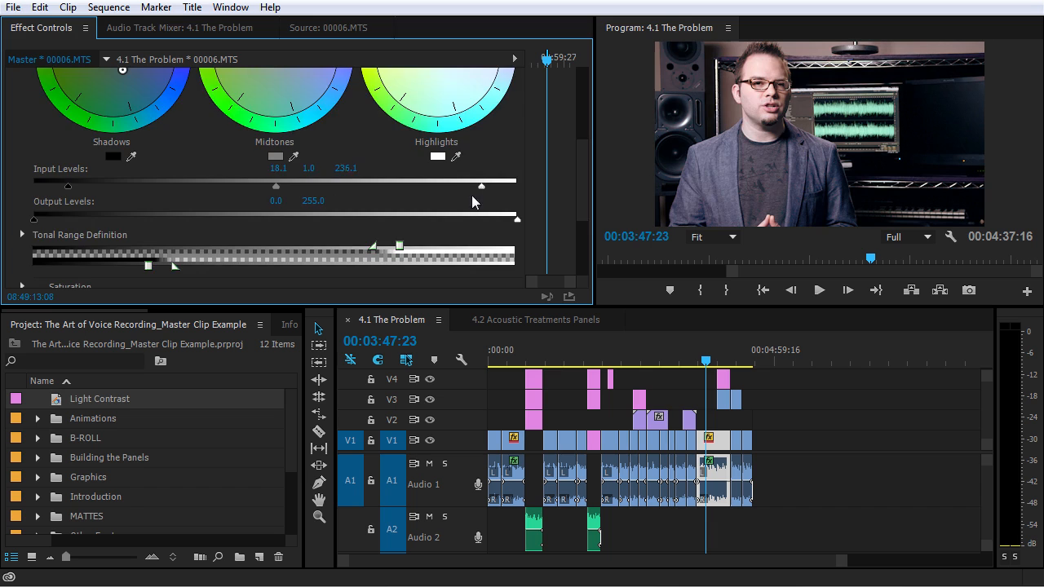
scroll(351, 171, "up", 3)
left_click(29, 94)
left_click(29, 94)
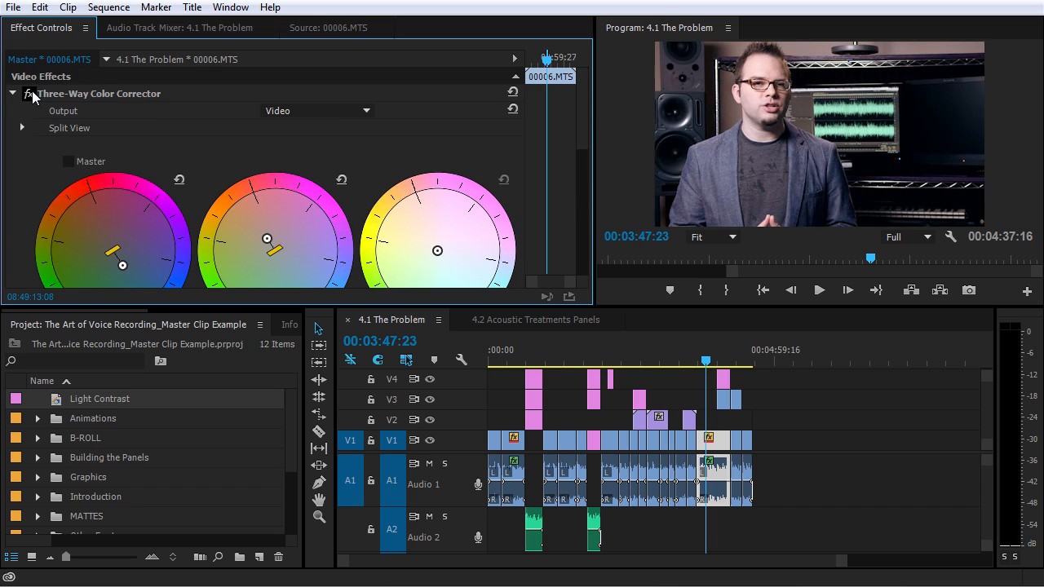
left_click(30, 94)
left_click(30, 94)
Step: Lower the black Input Level to 12.9 and bring the Midtones balance point slightly closer to the wheel's centre
scroll(68, 139, "down", 3)
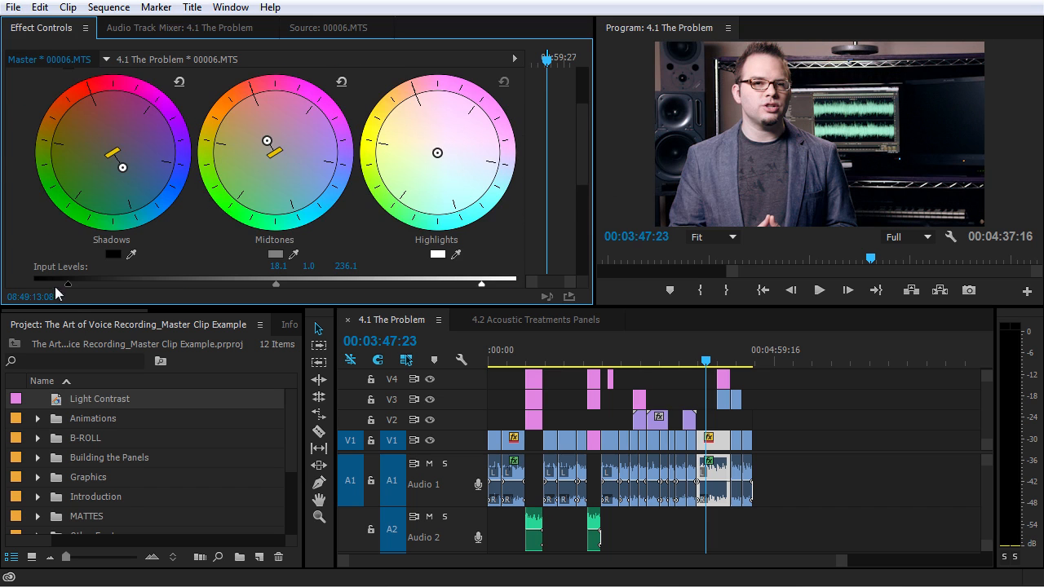
left_click_drag(61, 287, 59, 287)
left_click_drag(267, 141, 270, 144)
Step: Set the master clip's Master Saturation to 143 and check the grade on the 4.1 The Problem sequence at 00:02:20:19
scroll(261, 212, "down", 4)
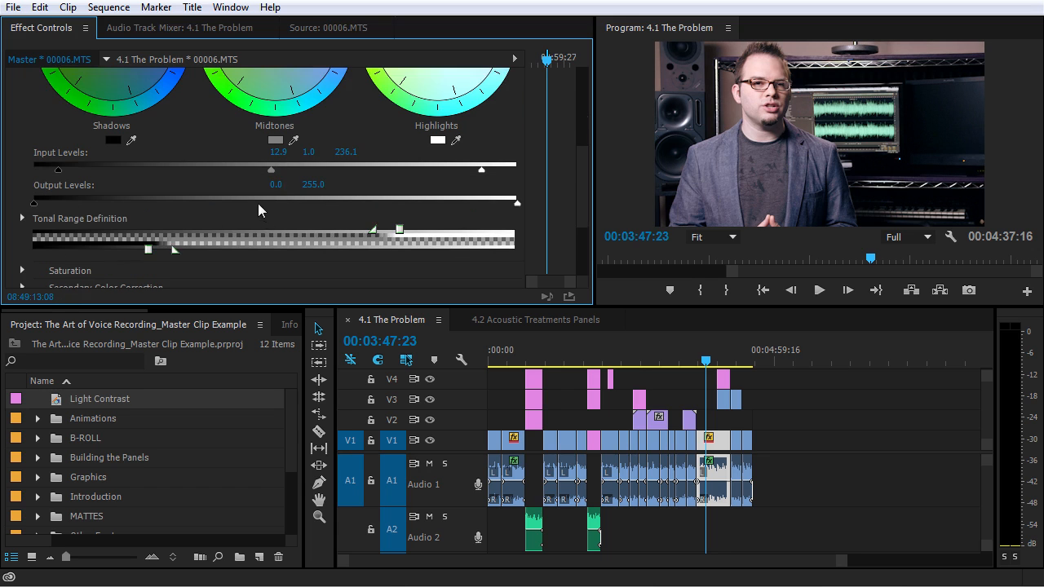
scroll(257, 203, "down", 1)
left_click(22, 173)
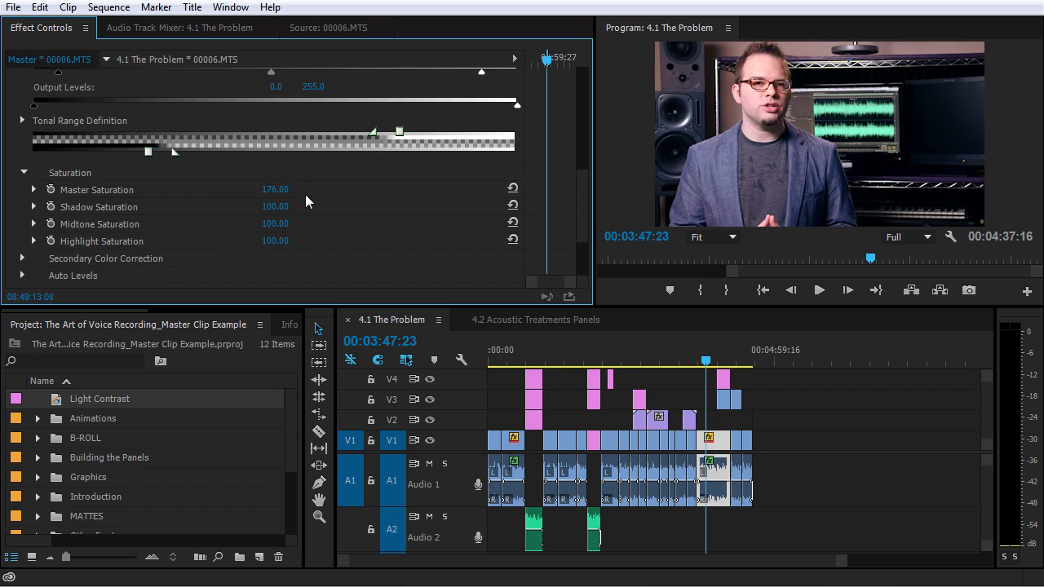
left_click_drag(275, 189, 259, 189)
left_click(275, 189)
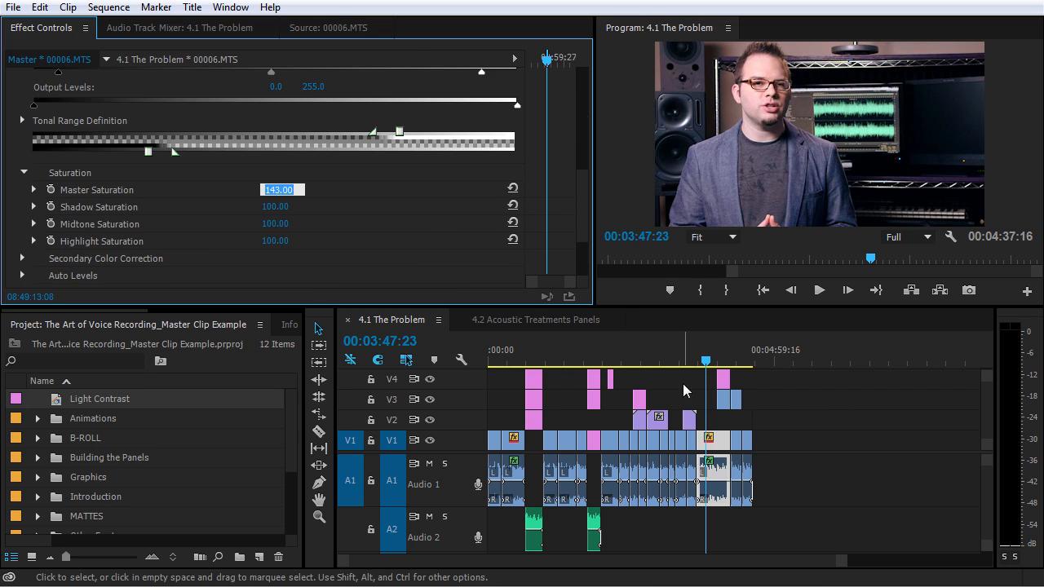
left_click(626, 362)
left_click_drag(626, 362, 624, 362)
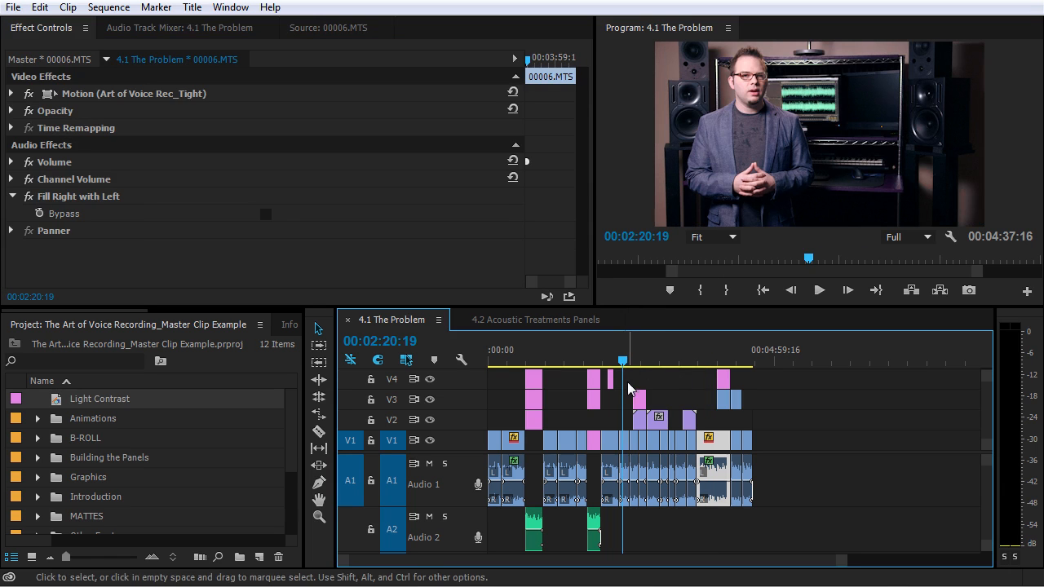